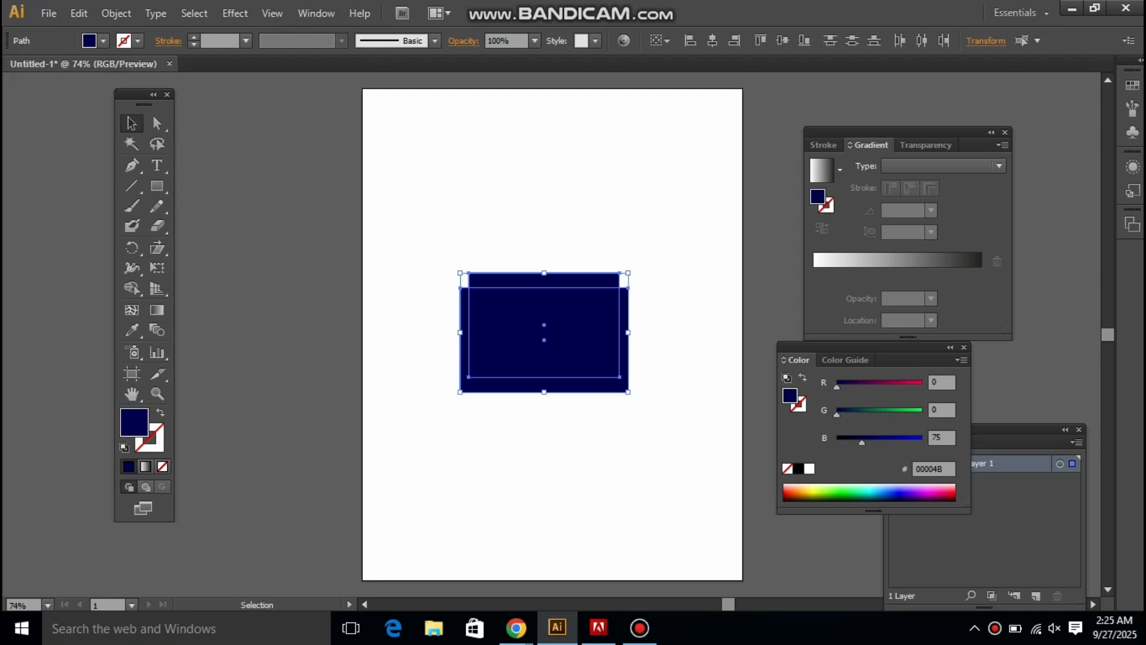
- Subtract the front navy rectangle from the back one with the Pathfinder's Minus Front, leaving a U shape
{"action": "left_click_drag", "start_coordinate": [950, 347], "coordinate": [1056, 355]}
{"action": "left_click", "coordinate": [316, 13]}
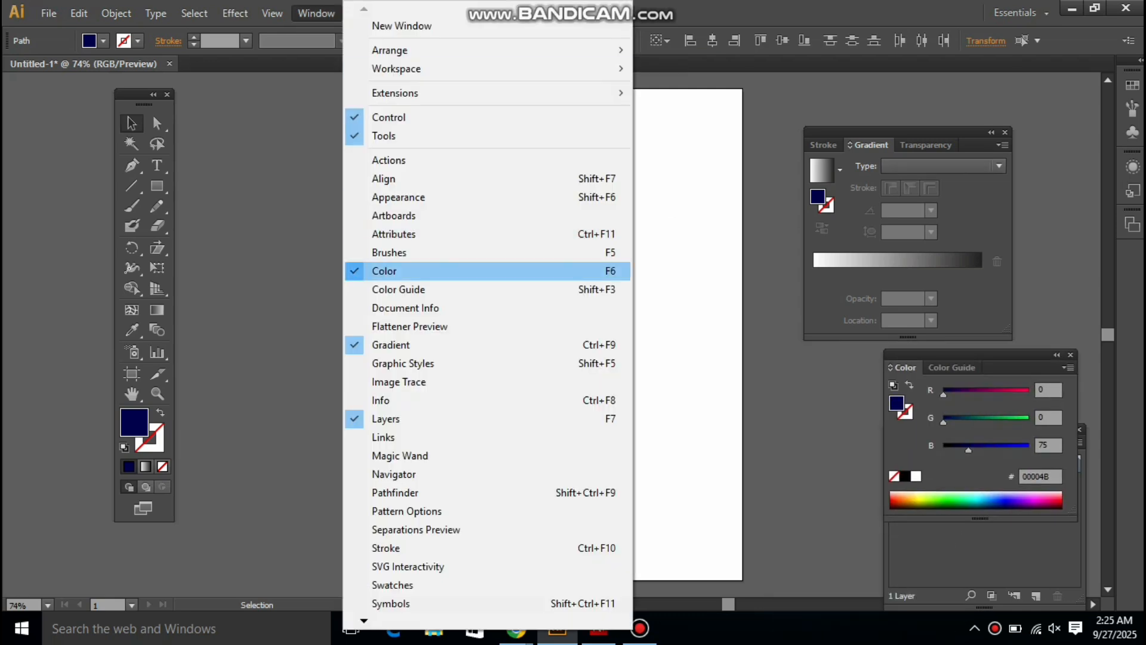
{"action": "left_click", "coordinate": [396, 492]}
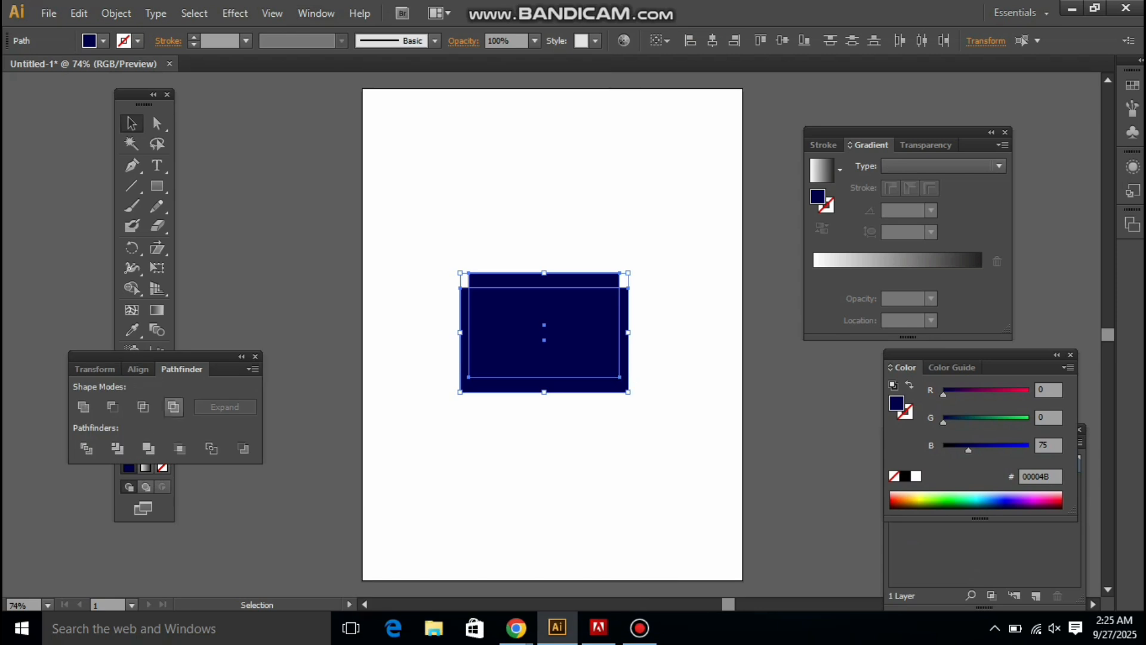
{"action": "left_click_drag", "start_coordinate": [197, 356], "coordinate": [870, 255]}
{"action": "left_click", "coordinate": [786, 305]}
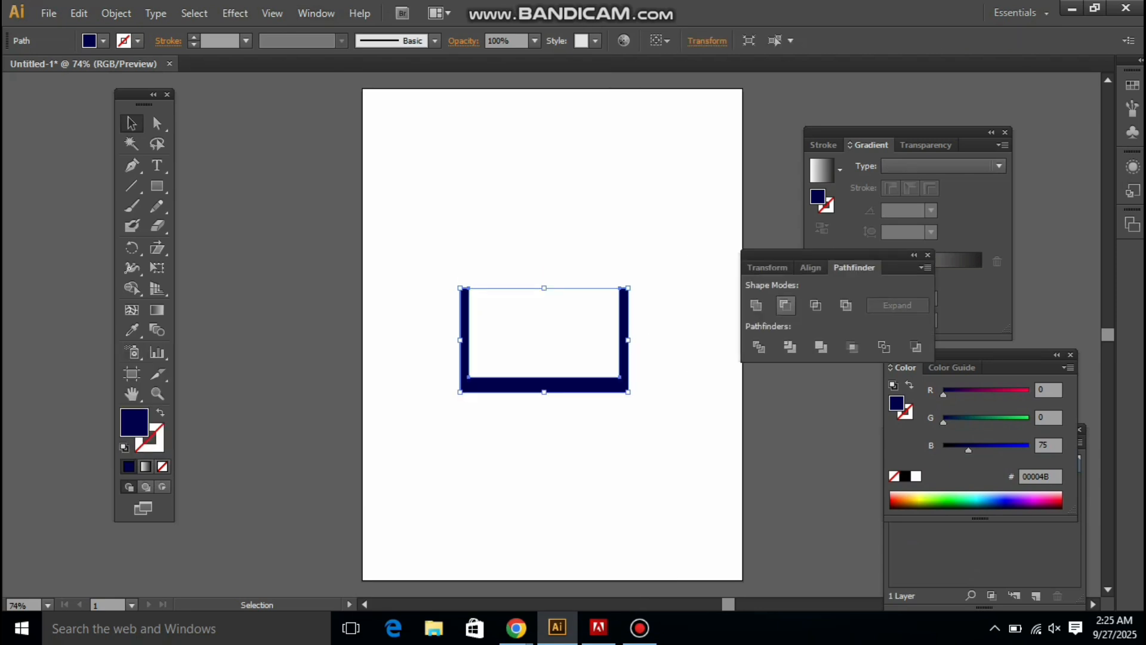
- Create a slightly smaller, centred copy of the navy U shape over the original
{"action": "left_click", "coordinate": [609, 343]}
{"action": "left_click", "coordinate": [621, 345]}
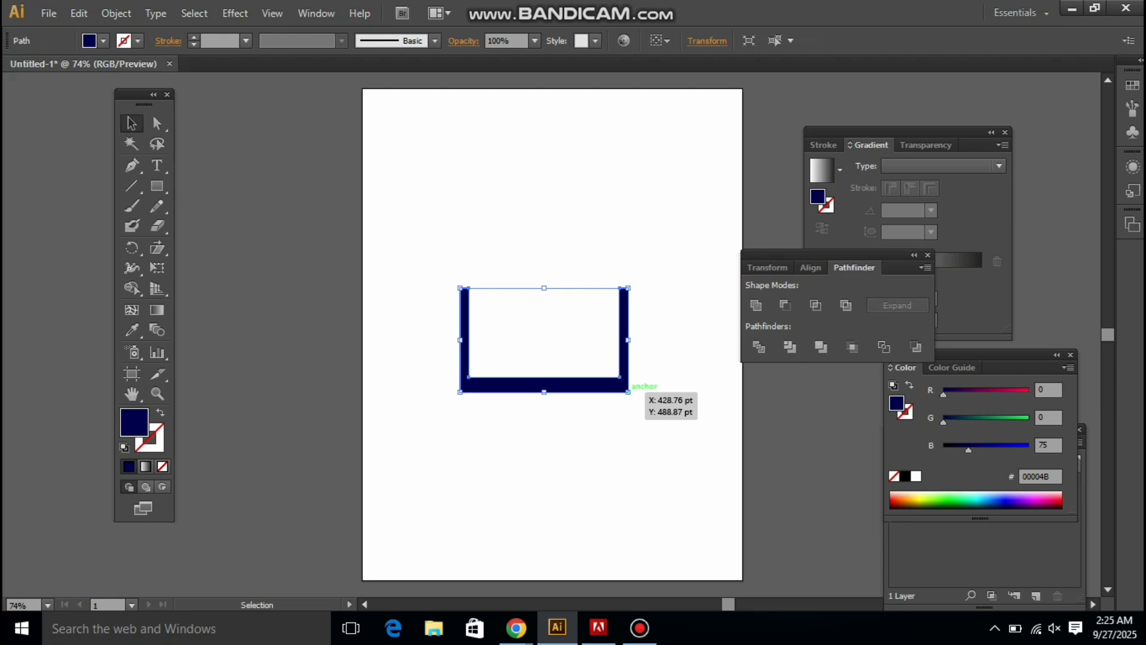
{"action": "left_click_drag", "start_coordinate": [628, 392], "coordinate": [623, 382]}
{"action": "key", "text": "ctrl+z"}
{"action": "left_click", "coordinate": [558, 370]}
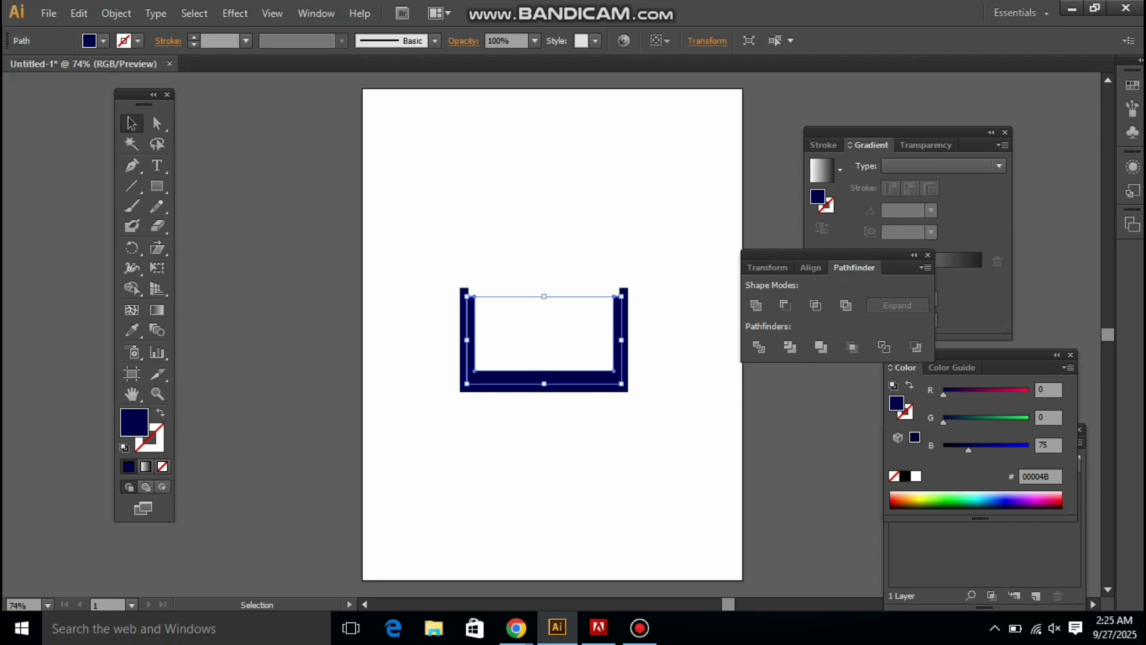
- Apply a linear gradient to the smaller U and set its starting color stop to RGB blue 0000FF
{"action": "left_click", "coordinate": [956, 262]}
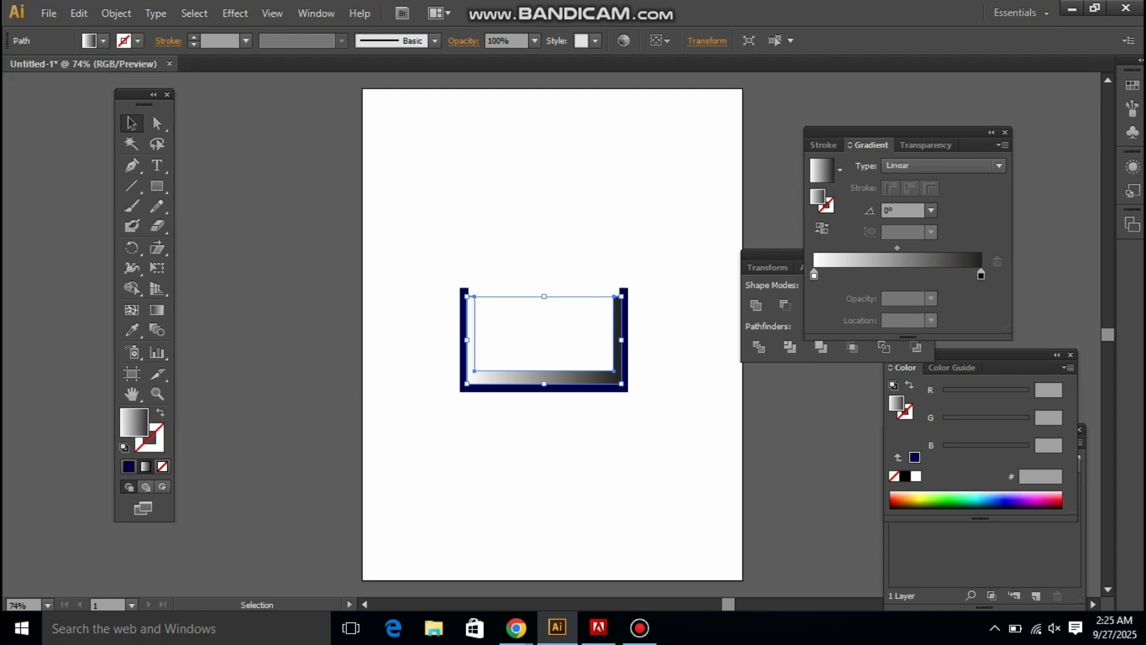
{"action": "left_click_drag", "start_coordinate": [896, 132], "coordinate": [960, 81]}
{"action": "left_click", "coordinate": [879, 222]}
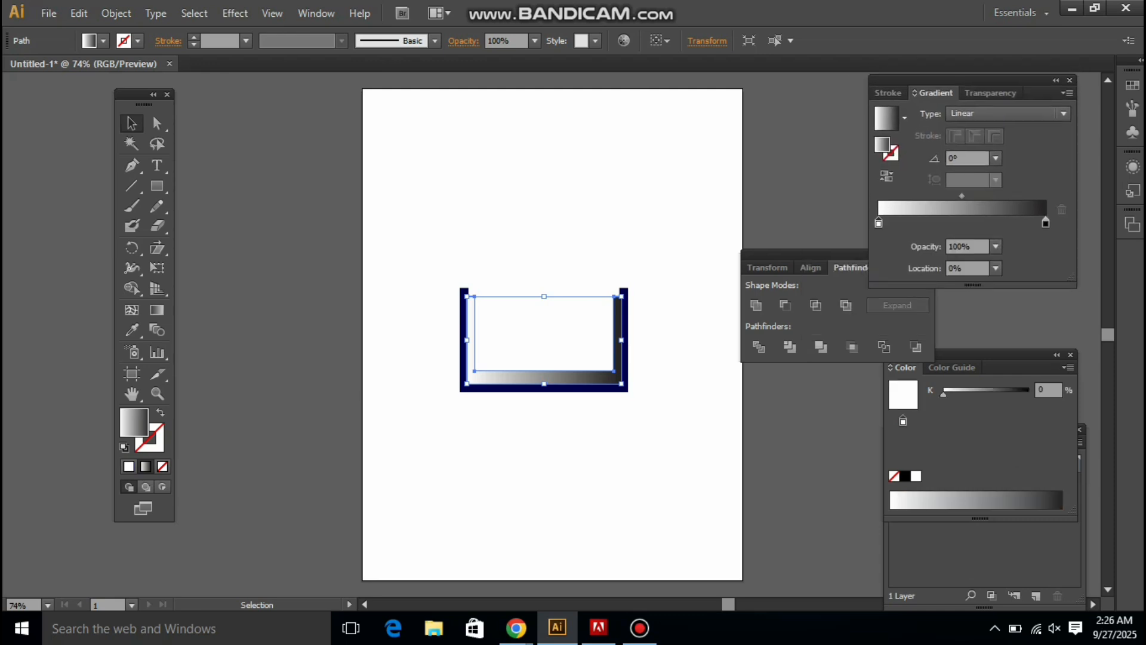
{"action": "left_click", "coordinate": [1068, 367]}
{"action": "left_click", "coordinate": [923, 412]}
{"action": "left_click", "coordinate": [1042, 500]}
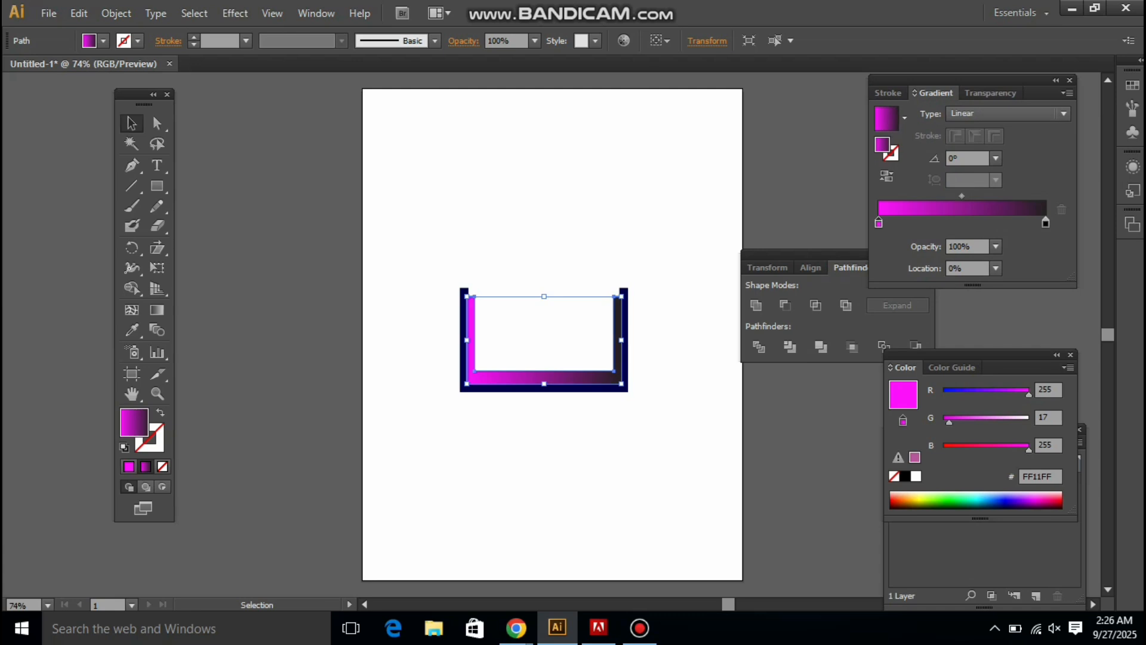
{"action": "left_click_drag", "start_coordinate": [1029, 394], "coordinate": [944, 394]}
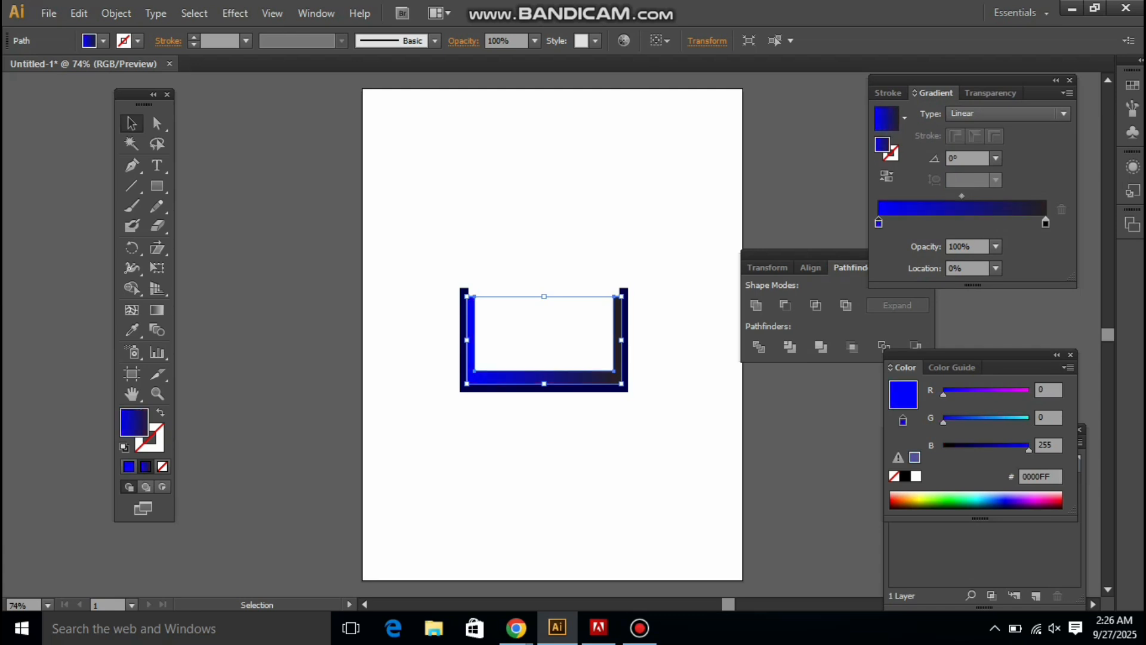
- Replace the gradient's black end stop with blue 0000C6 and darken the starting stop to a deep blue
{"action": "left_click_drag", "start_coordinate": [1046, 223], "coordinate": [1046, 257]}
{"action": "left_click_drag", "start_coordinate": [954, 222], "coordinate": [1046, 223]}
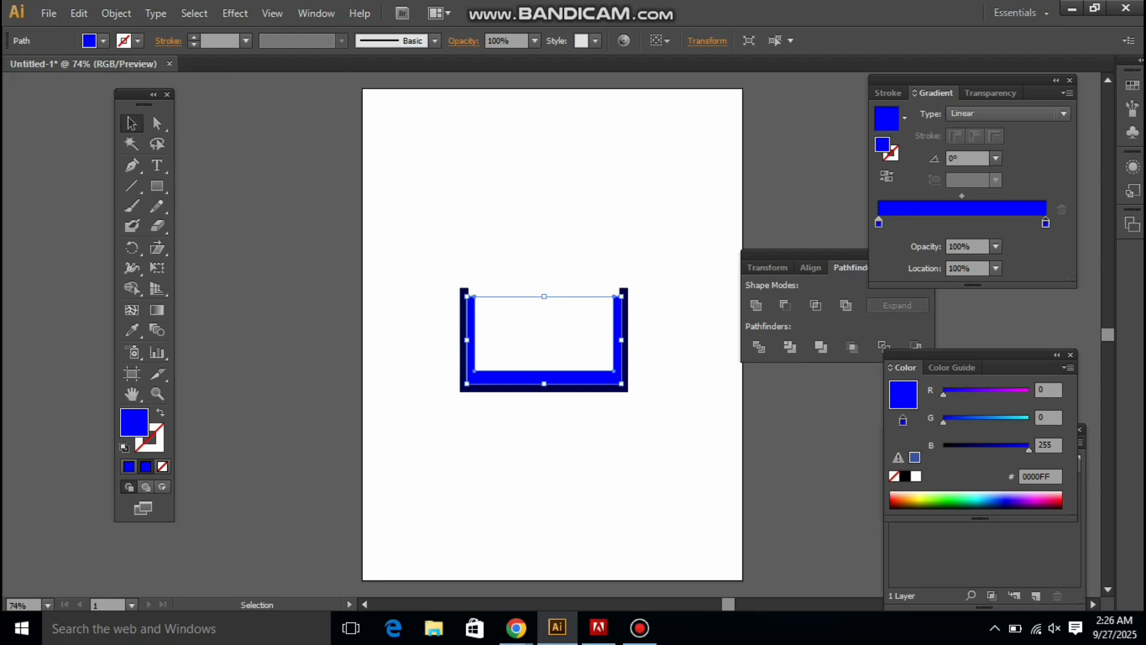
{"action": "left_click_drag", "start_coordinate": [1029, 446], "coordinate": [986, 446]}
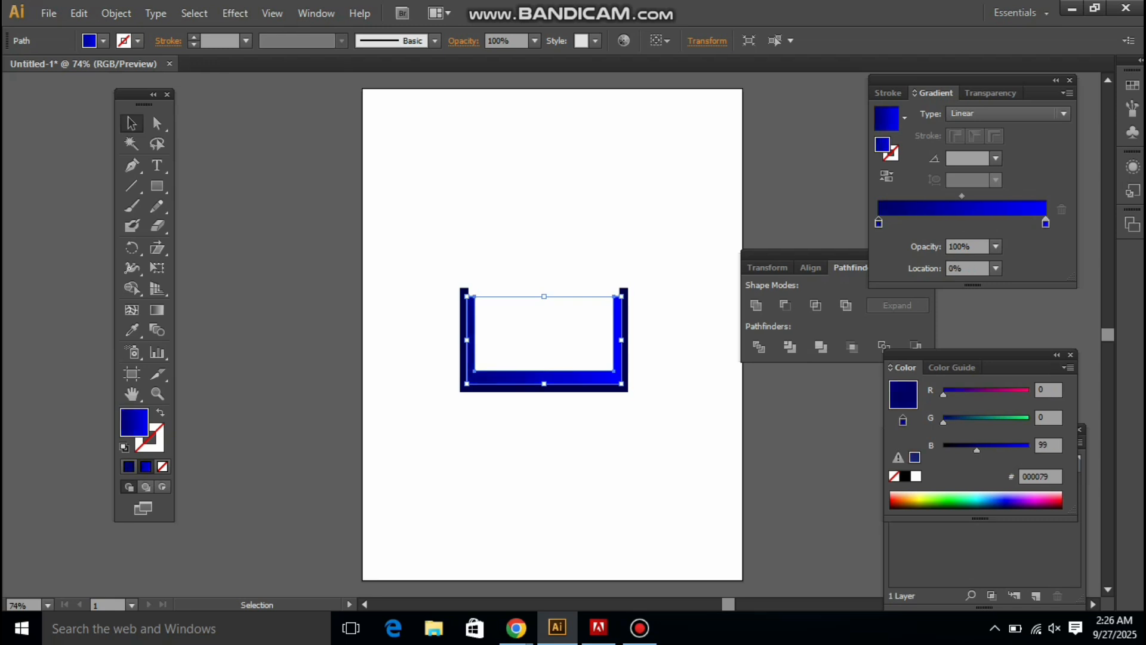
{"action": "left_click", "coordinate": [1046, 222]}
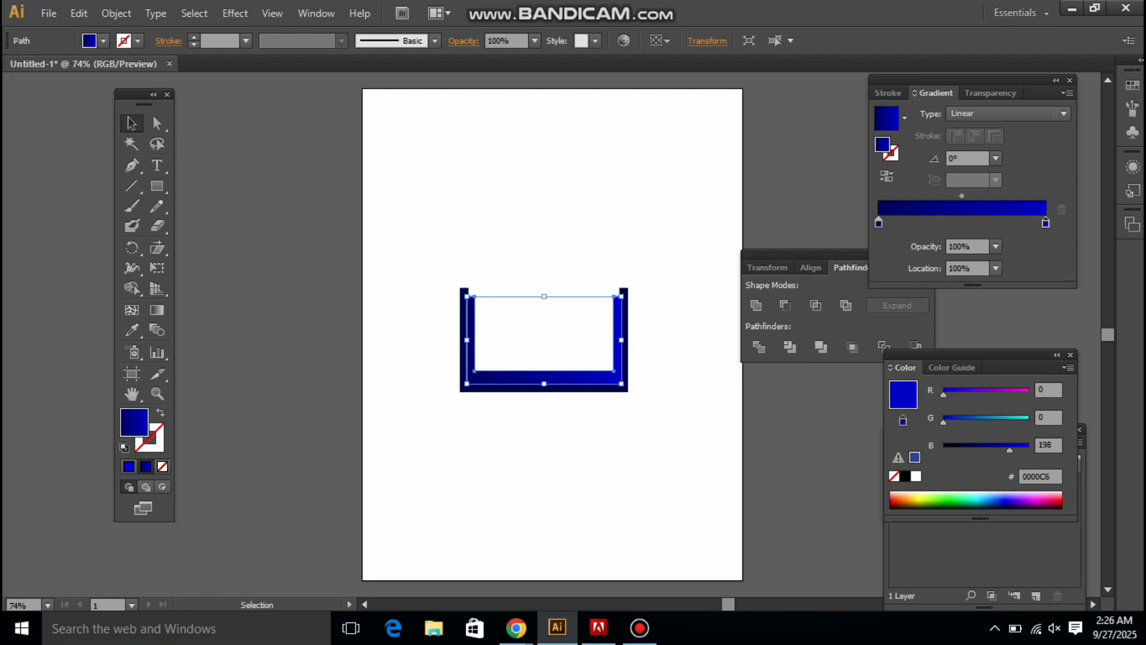
- Draw a short horizontal line across each arm of the U, level with the smaller U's upper edge, with a 1 pt blue stroke
{"action": "key", "text": "ctrl+shift+a"}
{"action": "left_click_drag", "start_coordinate": [423, 257], "coordinate": [666, 366]}
{"action": "key", "text": "shift+m"}
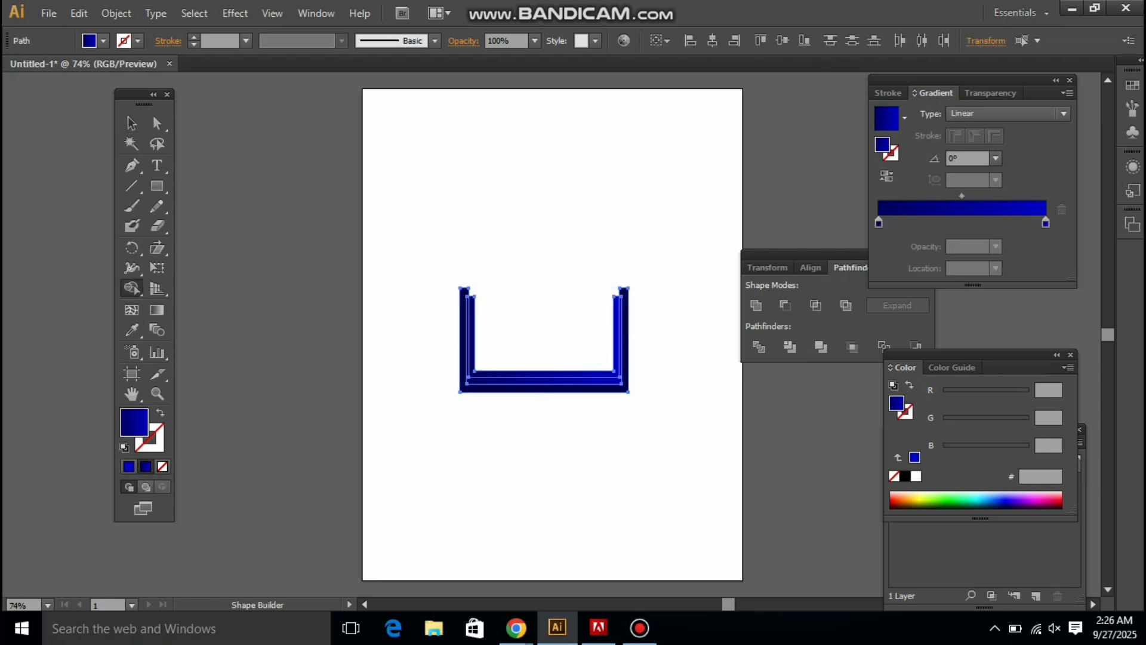
{"action": "key", "text": "backslash"}
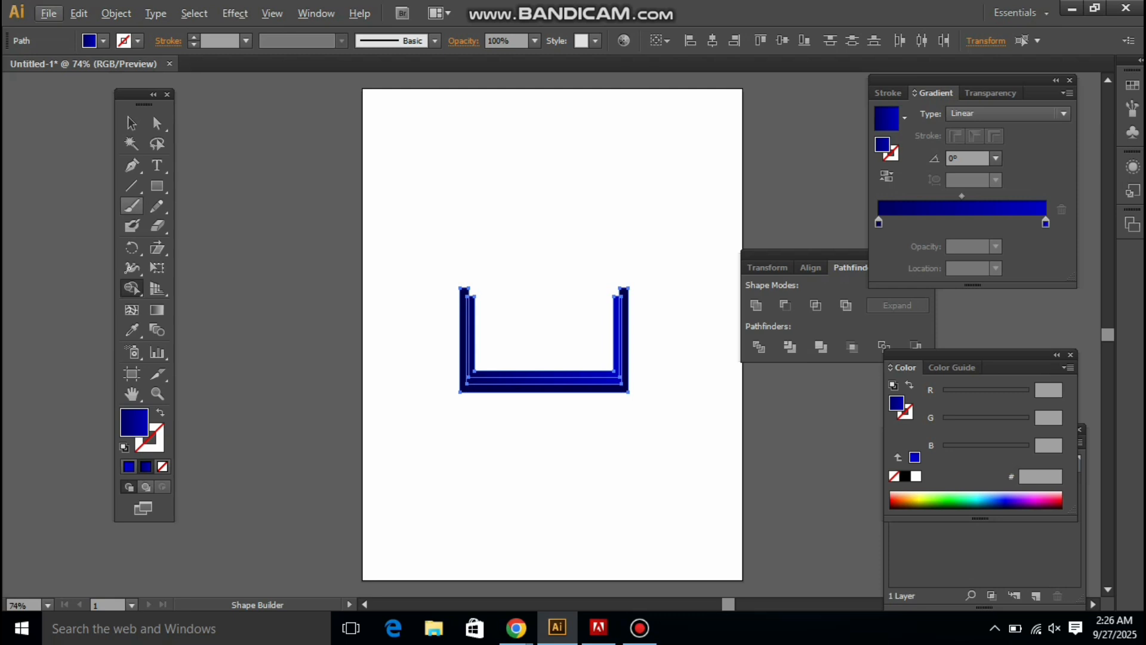
{"action": "left_click_drag", "start_coordinate": [606, 296], "coordinate": [649, 296]}
{"action": "left_click", "coordinate": [157, 445]}
{"action": "left_click", "coordinate": [146, 467]}
{"action": "left_click", "coordinate": [131, 123]}
- Select both U shapes and the lines, and remove the outer U's tips above the lines with Shape Builder
{"action": "left_click_drag", "start_coordinate": [648, 292], "coordinate": [734, 512]}
{"action": "key", "text": "shift+m"}
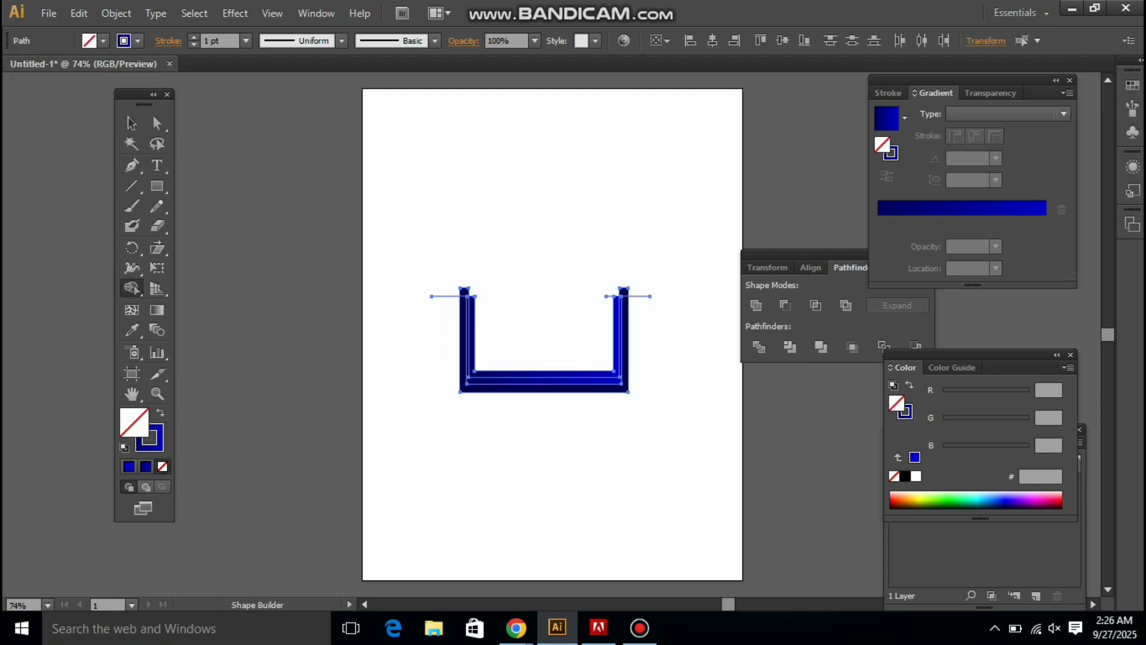
{"action": "left_click", "coordinate": [624, 292], "text": "alt"}
- Pull the two leftover line pieces away from the U's arms and delete them
{"action": "left_click", "coordinate": [131, 123]}
{"action": "left_click", "coordinate": [287, 227]}
{"action": "left_click_drag", "start_coordinate": [645, 296], "coordinate": [371, 245]}
{"action": "left_click_drag", "start_coordinate": [445, 296], "coordinate": [312, 308]}
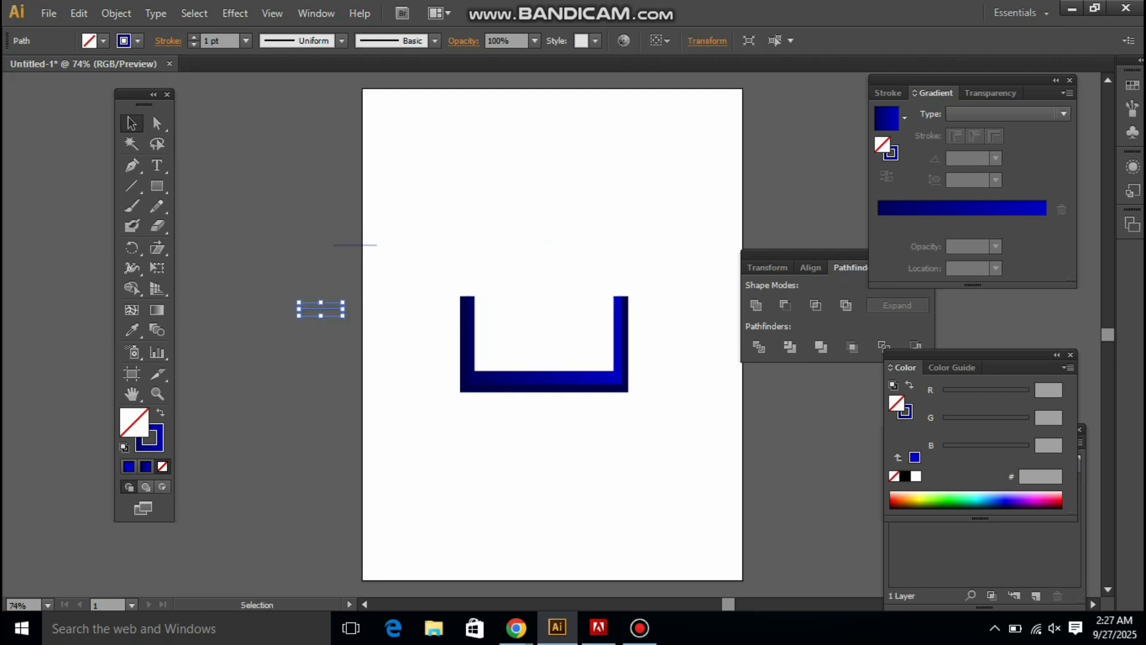
{"action": "left_click", "coordinate": [357, 244], "text": "shift"}
{"action": "key", "text": "Delete"}
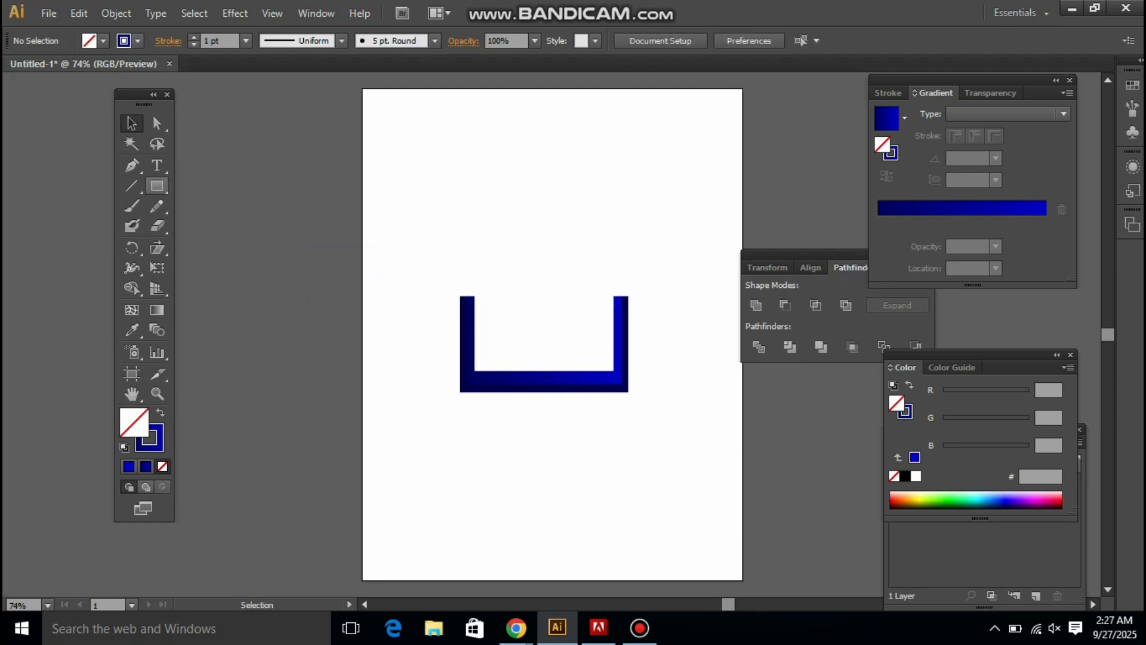
{"action": "left_click_drag", "start_coordinate": [156, 186], "coordinate": [216, 206]}
{"action": "left_click_drag", "start_coordinate": [508, 141], "coordinate": [530, 267]}
{"action": "key", "text": "v"}
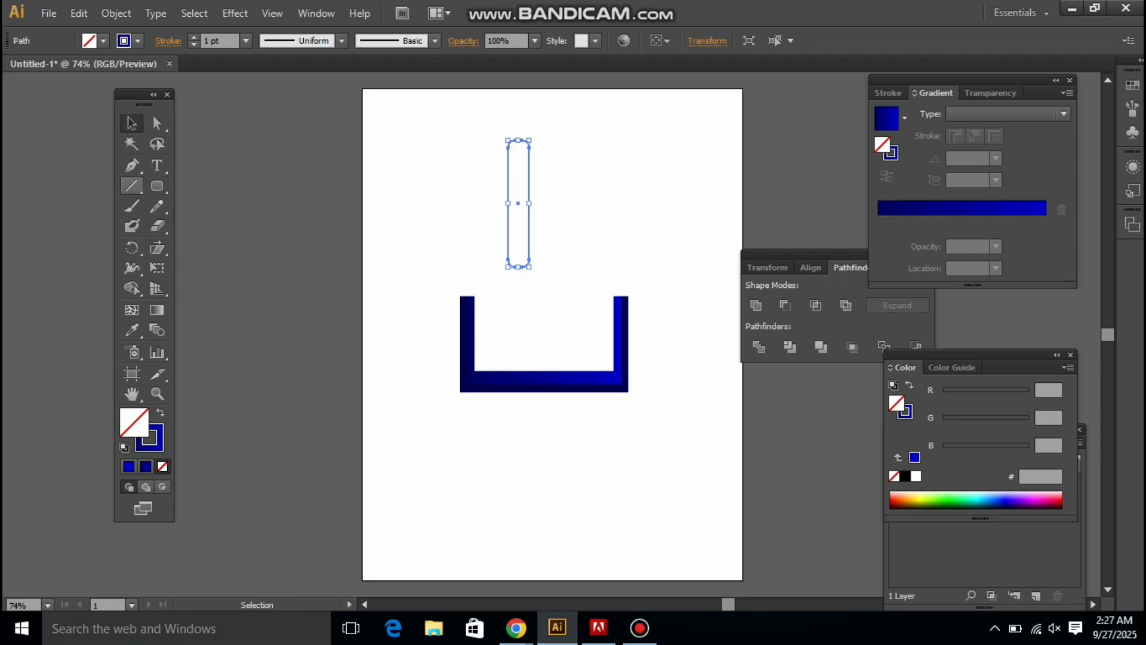
{"action": "left_click", "coordinate": [157, 124]}
{"action": "left_click_drag", "start_coordinate": [487, 246], "coordinate": [635, 329]}
{"action": "left_click_drag", "start_coordinate": [545, 237], "coordinate": [463, 280]}
{"action": "mouse_move", "coordinate": [529, 259]}
{"action": "left_mouse_down"}
{"action": "mouse_move", "coordinate": [527, 189]}
{"action": "mouse_move", "coordinate": [529, 263]}
{"action": "mouse_move", "coordinate": [490, 266]}
{"action": "mouse_move", "coordinate": [529, 259]}
{"action": "mouse_move", "coordinate": [497, 278]}
{"action": "left_mouse_up"}
{"action": "key", "text": "Right"}
{"action": "key", "text": "Right"}
{"action": "key", "text": "Right"}
{"action": "key", "text": "v"}
{"action": "key", "text": "ctrl+shift+a"}
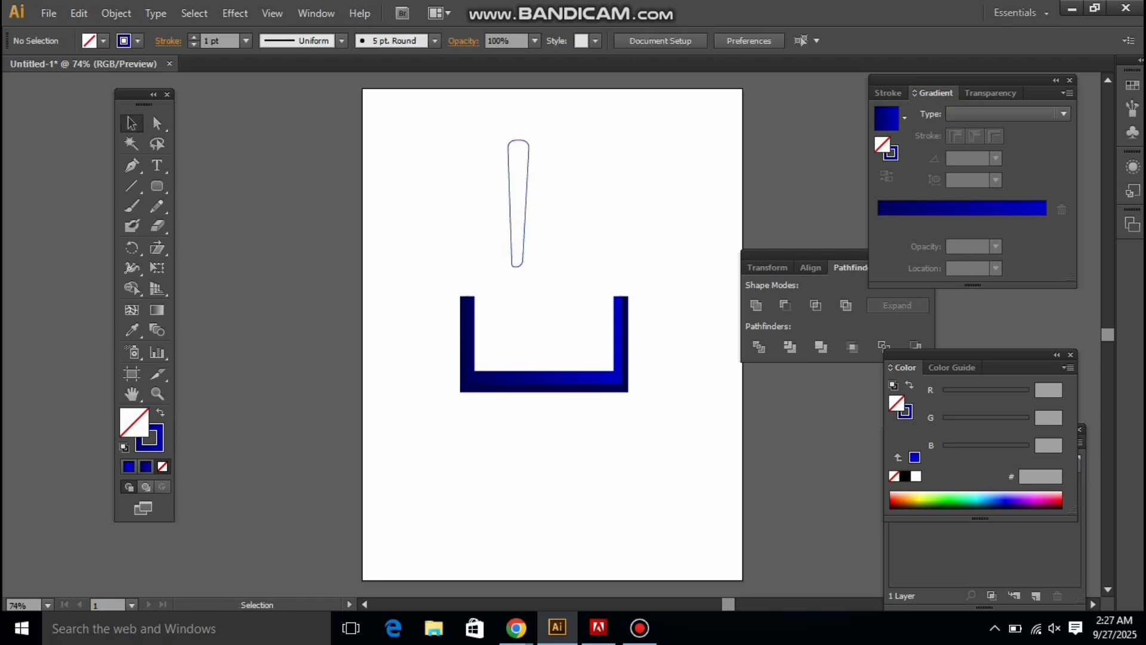
{"action": "left_click_drag", "start_coordinate": [471, 138], "coordinate": [577, 265]}
{"action": "key", "text": "Delete"}
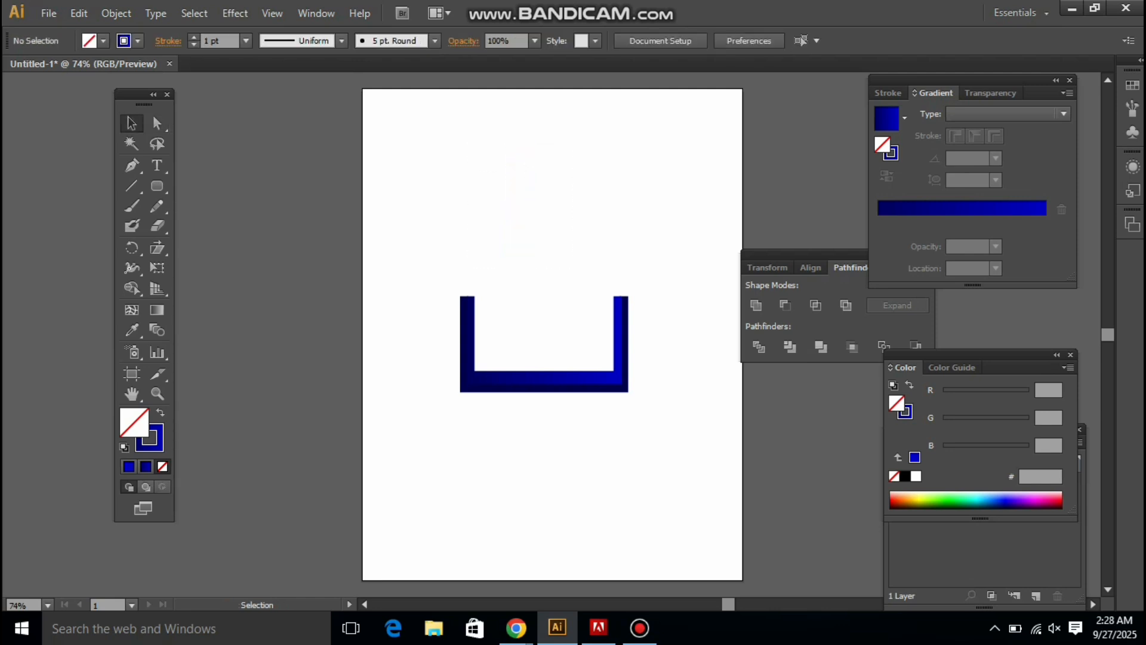
- Draw a tall, narrow rounded rectangle above the U, towards its left arm
{"action": "left_click", "coordinate": [157, 186]}
{"action": "left_click_drag", "start_coordinate": [506, 137], "coordinate": [523, 273]}
{"action": "key", "text": "v"}
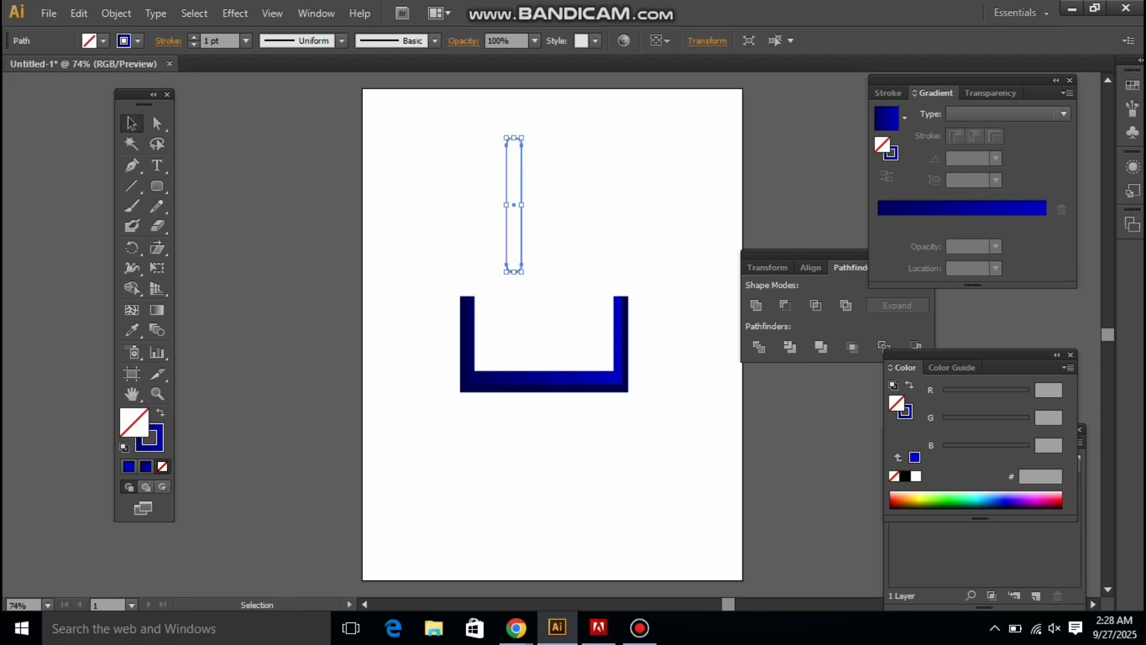
- Taper the rounded rectangle by nudging the anchor points at both sides of its lower end inward
{"action": "key", "text": "ctrl+shift+a"}
{"action": "key", "text": "a"}
{"action": "left_click", "coordinate": [521, 265]}
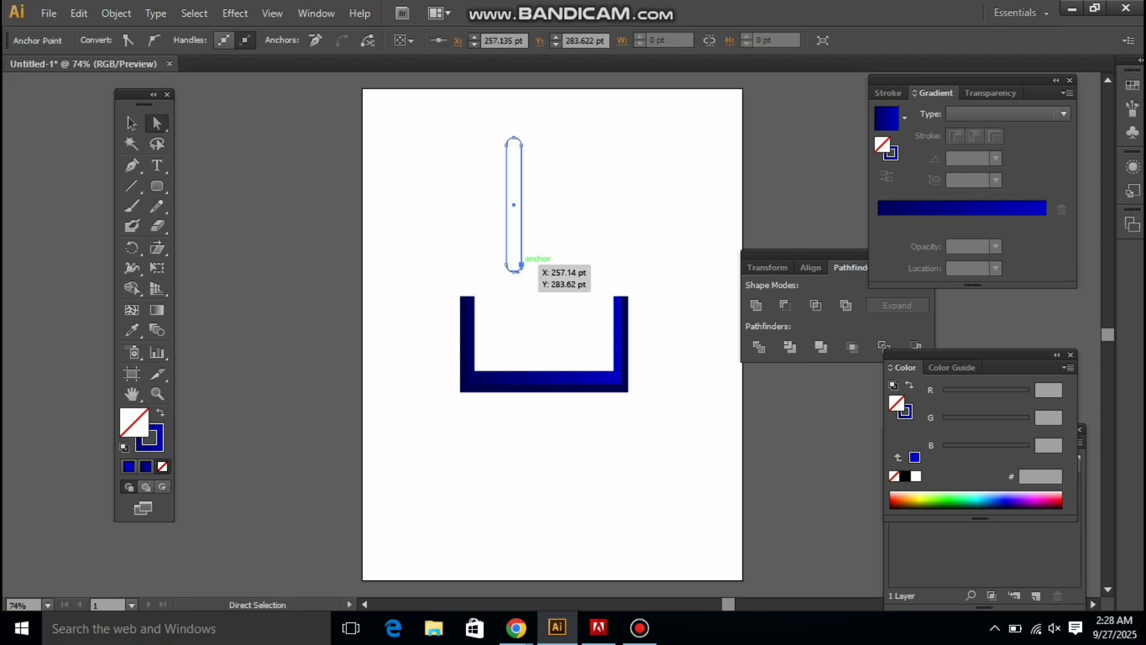
{"action": "left_click", "coordinate": [508, 265]}
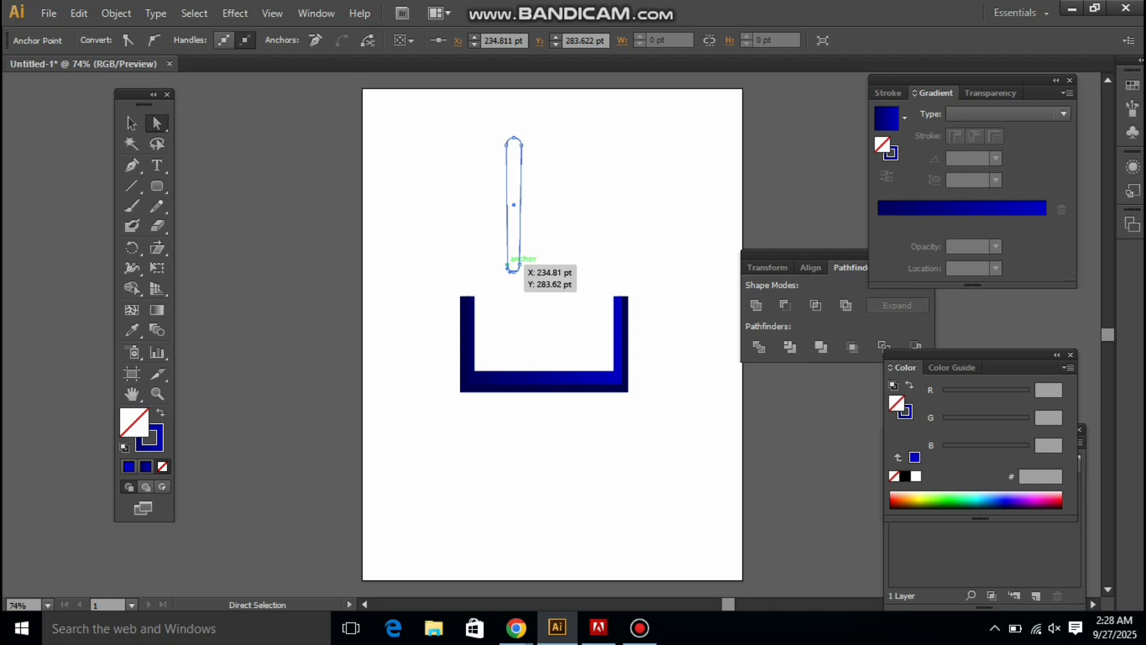
{"action": "key", "text": "Right"}
{"action": "key", "text": "v"}
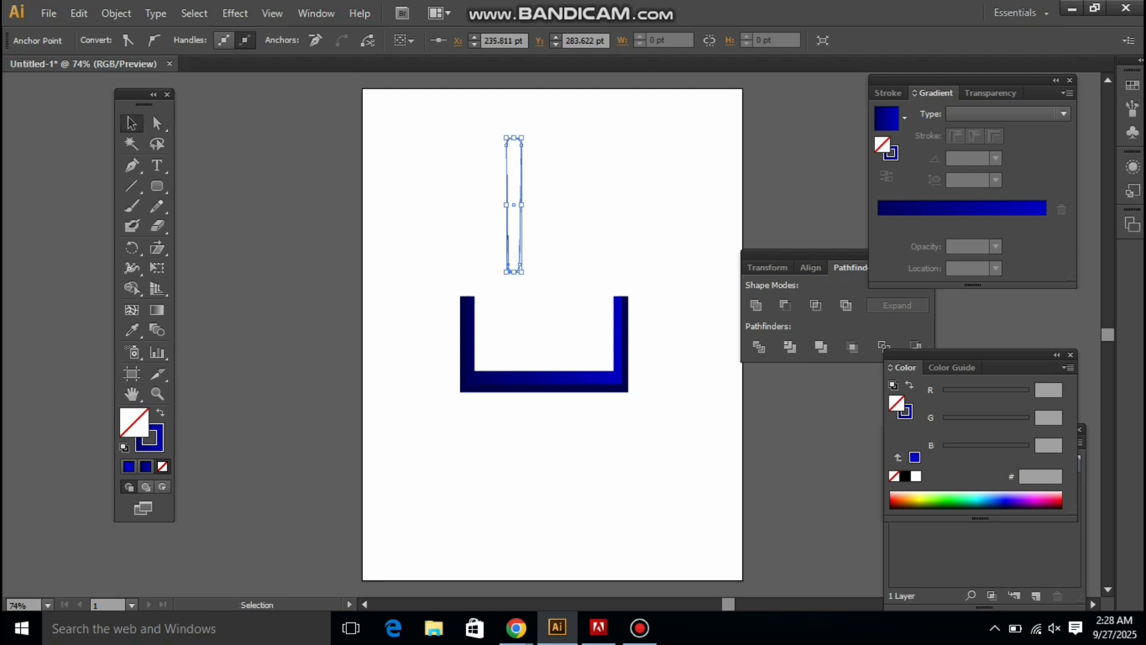
- Fill the tapered shape with the dark-to-bright blue linear gradient
{"action": "key", "text": "ctrl+shift+a"}
{"action": "left_click", "coordinate": [508, 239]}
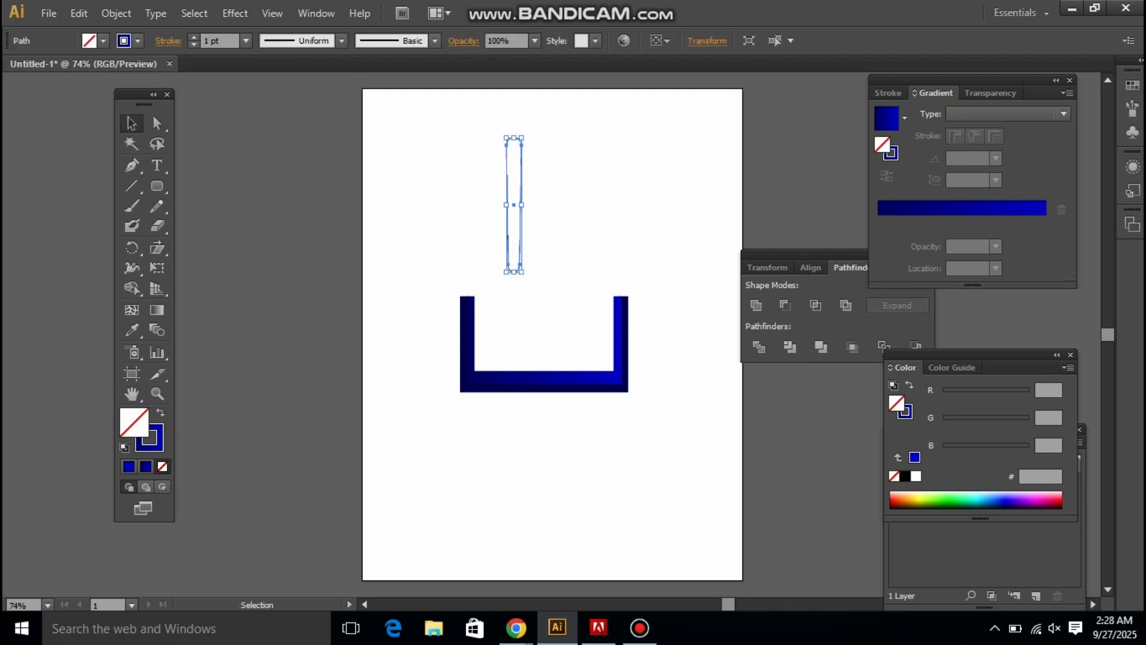
{"action": "left_click", "coordinate": [127, 467]}
{"action": "left_click", "coordinate": [957, 209]}
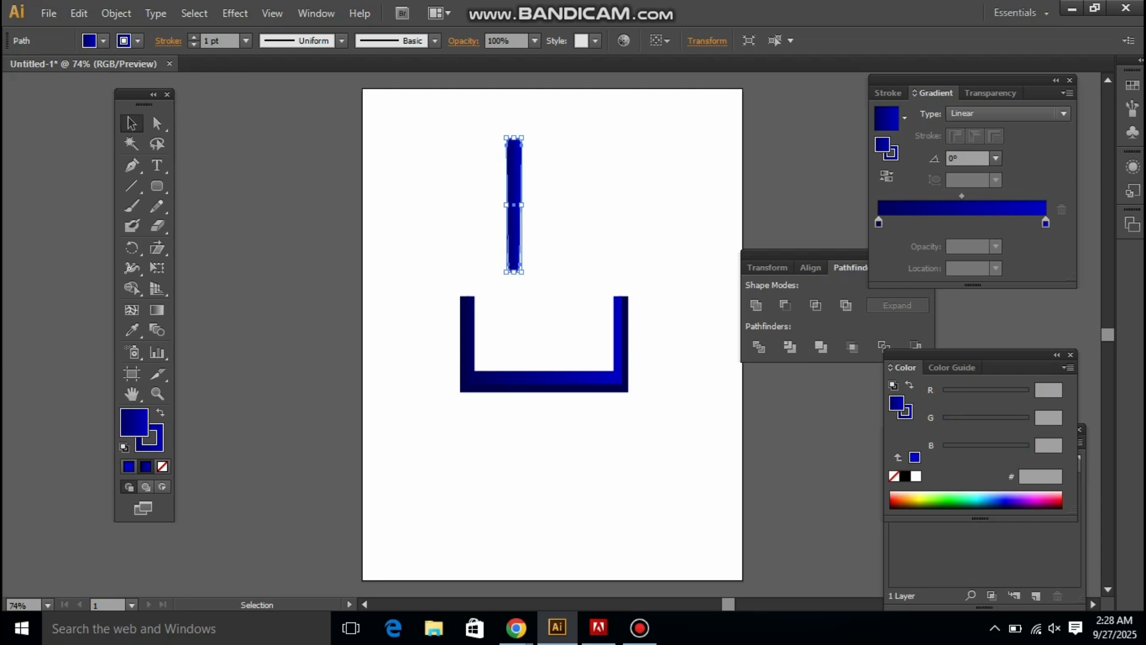
{"action": "left_click", "coordinate": [576, 217]}
{"action": "left_click_drag", "start_coordinate": [514, 206], "coordinate": [576, 204]}
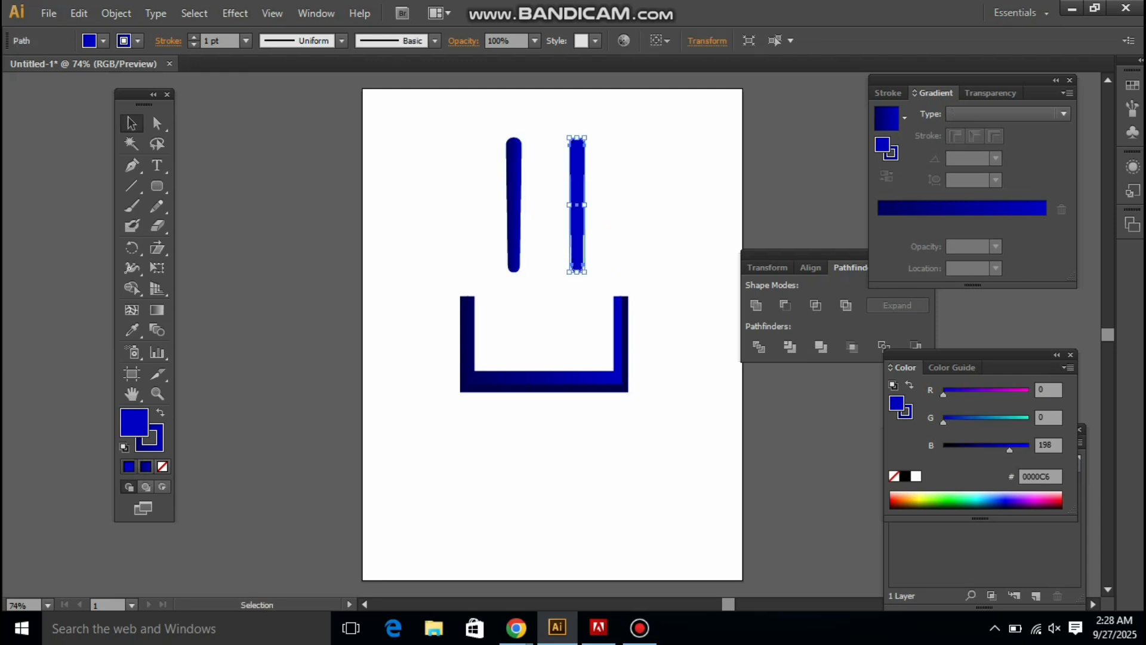
{"action": "left_click", "coordinate": [515, 206]}
{"action": "left_click", "coordinate": [576, 230]}
{"action": "left_click_drag", "start_coordinate": [577, 230], "coordinate": [608, 230]}
{"action": "key", "text": "Delete"}
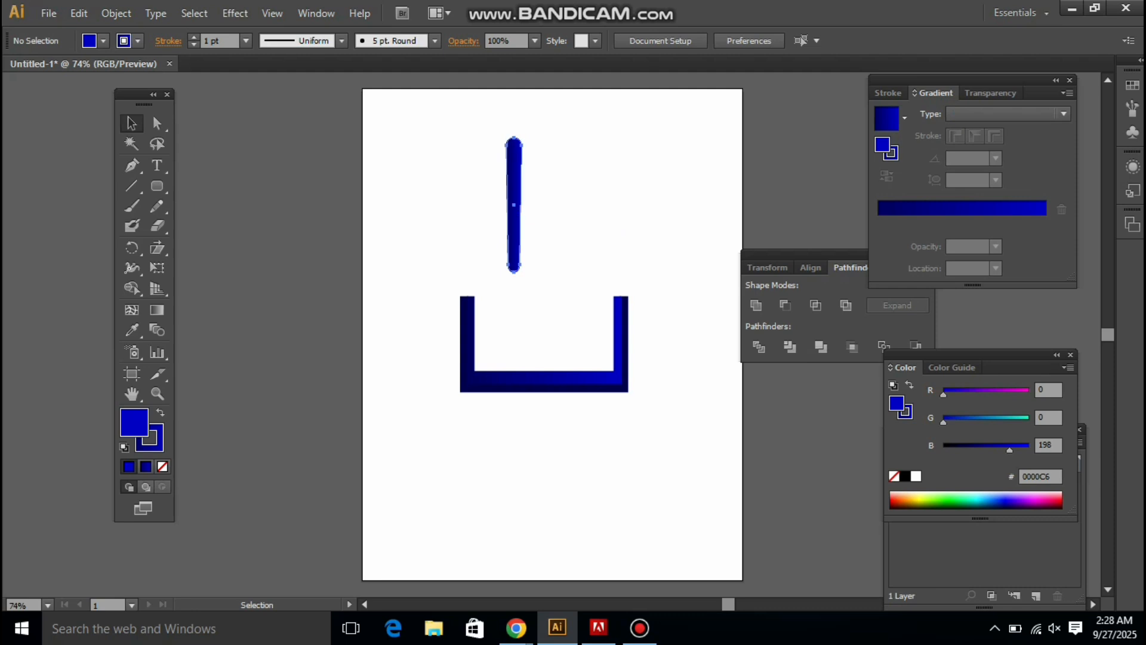
- Give the tapered shape a solid 0000C6 blue fill and remove its stroke
{"action": "left_click", "coordinate": [515, 206]}
{"action": "key", "text": "shift+x"}
{"action": "key", "text": "x"}
{"action": "key", "text": "slash"}
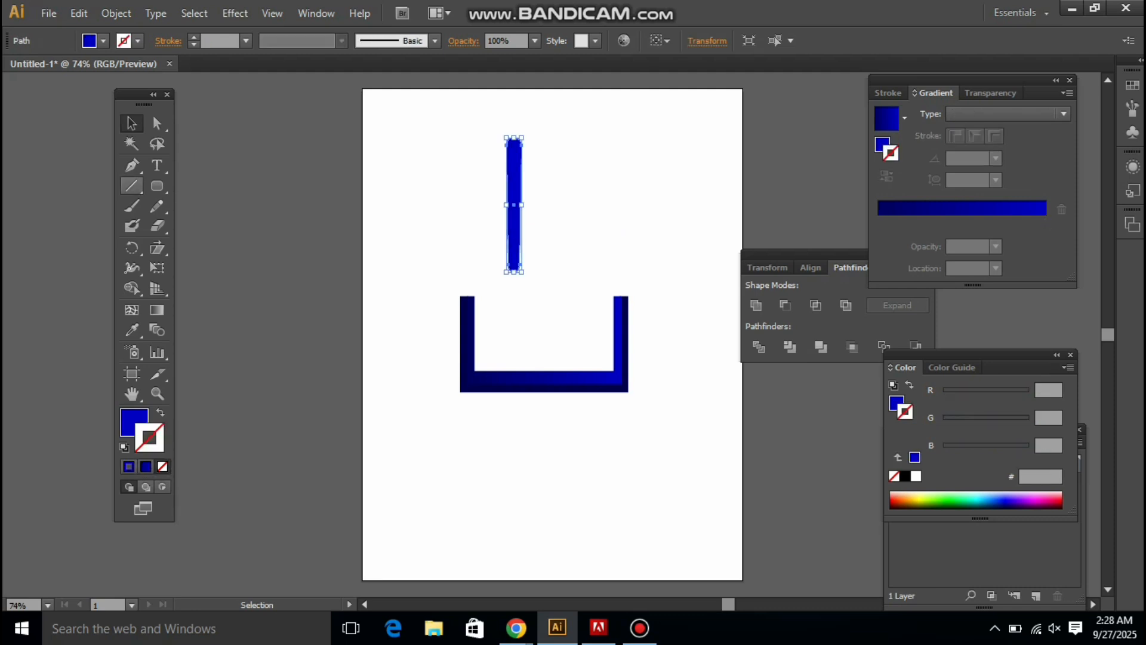
{"action": "left_click", "coordinate": [131, 186]}
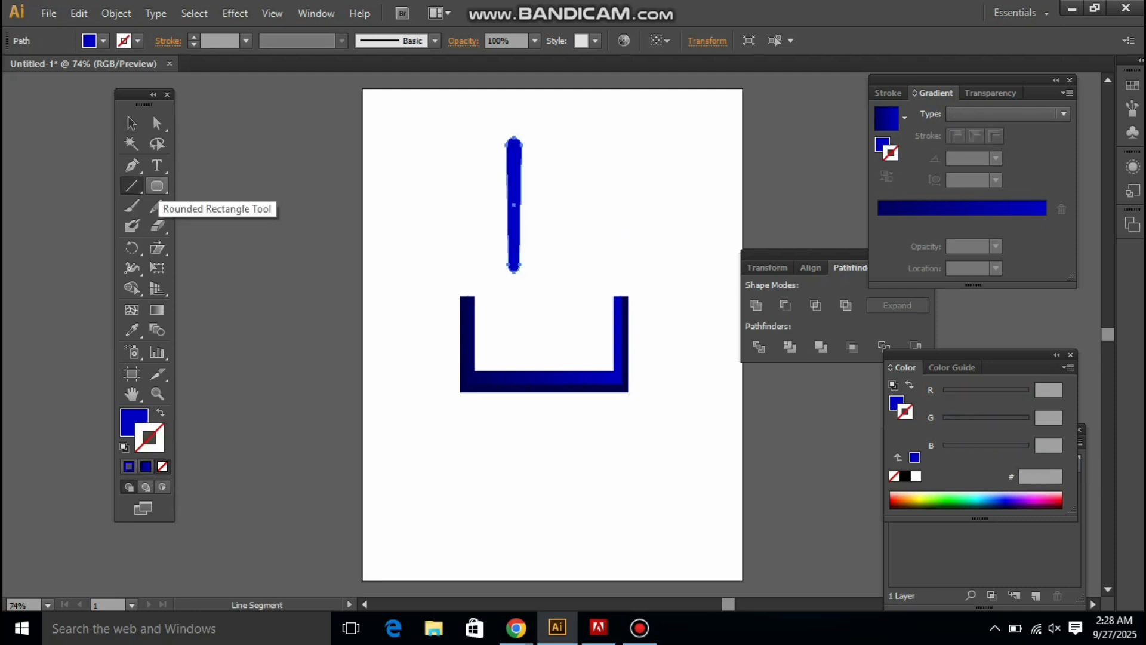
{"action": "left_click_drag", "start_coordinate": [514, 230], "coordinate": [514, 264]}
{"action": "key", "text": "ctrl+z"}
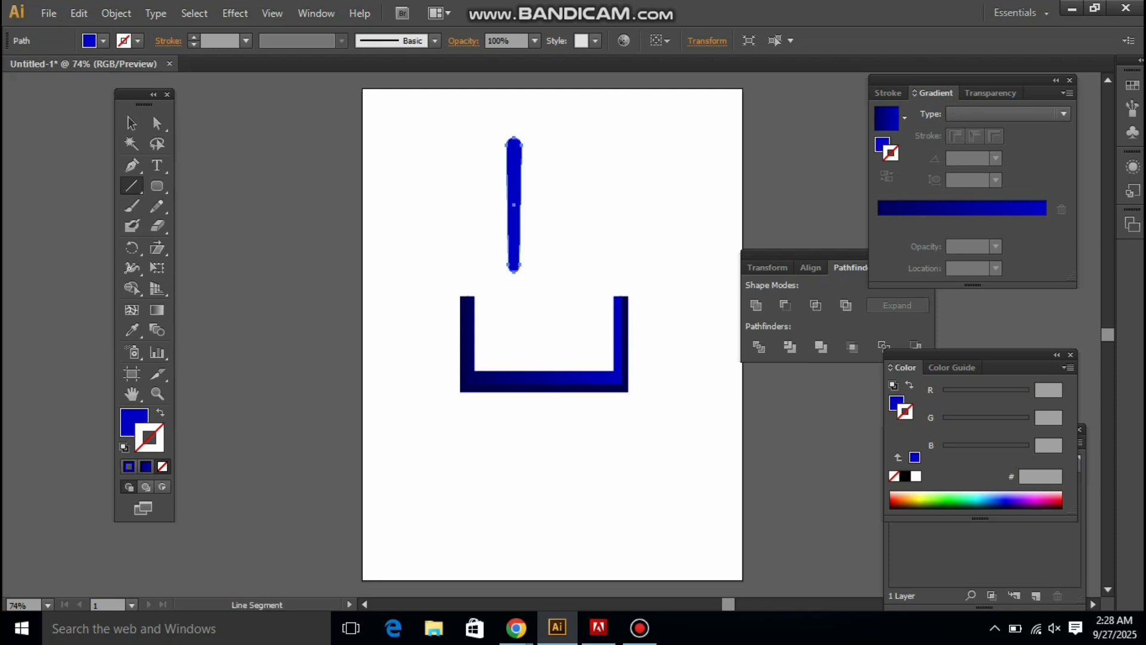
- Draw a small, very narrow rounded rectangle to the right of the tapered shape
{"action": "left_click", "coordinate": [157, 185]}
{"action": "left_click_drag", "start_coordinate": [621, 165], "coordinate": [628, 221]}
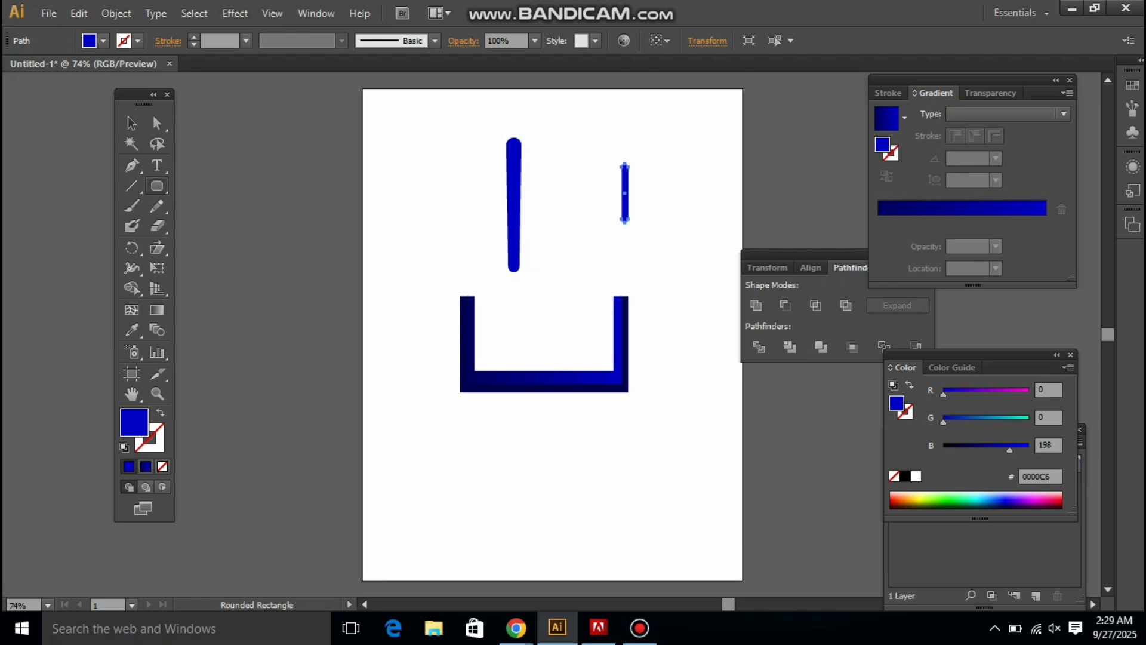
{"action": "left_click_drag", "start_coordinate": [157, 185], "coordinate": [215, 226]}
{"action": "left_click", "coordinate": [633, 206]}
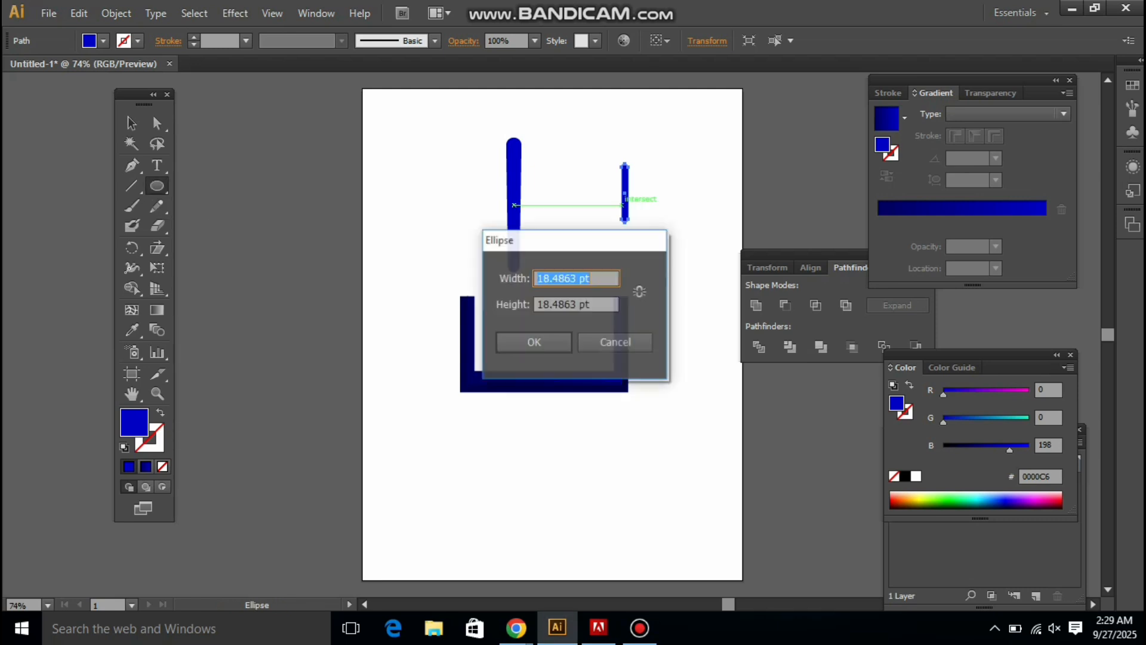
{"action": "left_click", "coordinate": [607, 340]}
{"action": "left_click_drag", "start_coordinate": [625, 205], "coordinate": [625, 204]}
- Move the narrow rounded rectangle over the tapered shape's lower end and cut it out as a slot with Minus Front
{"action": "key", "text": "v"}
{"action": "left_click_drag", "start_coordinate": [624, 163], "coordinate": [514, 222]}
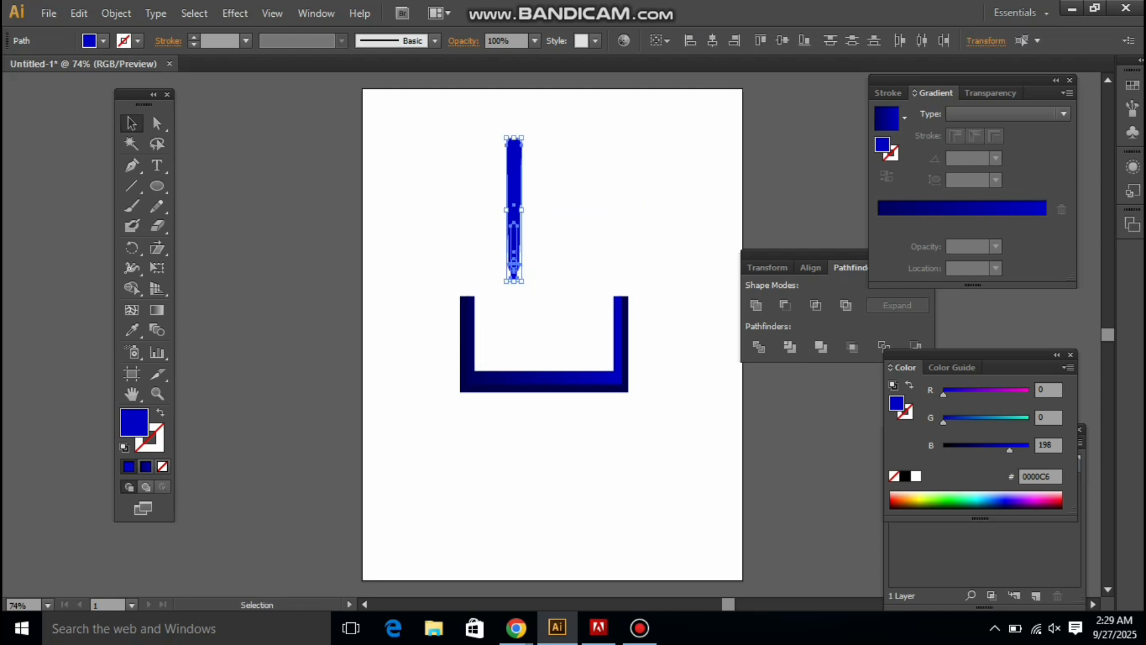
{"action": "left_click", "coordinate": [785, 305]}
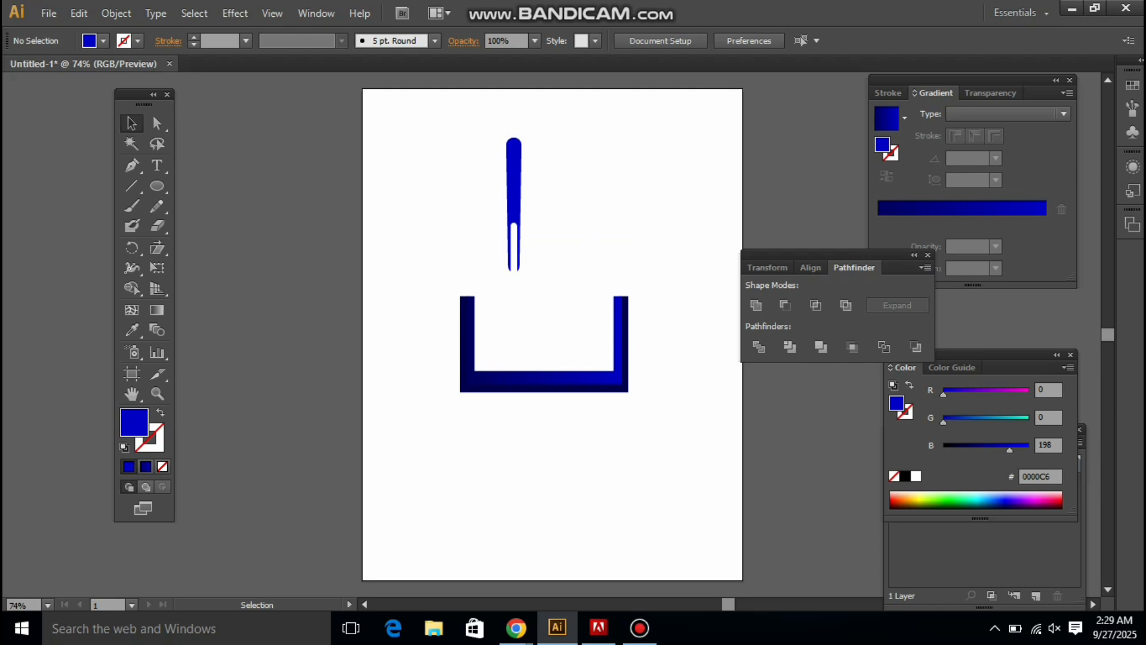
- Draw a small circle on the tapered bar just above the slot and cut it out as a round hole with Minus Front
{"action": "key", "text": "a"}
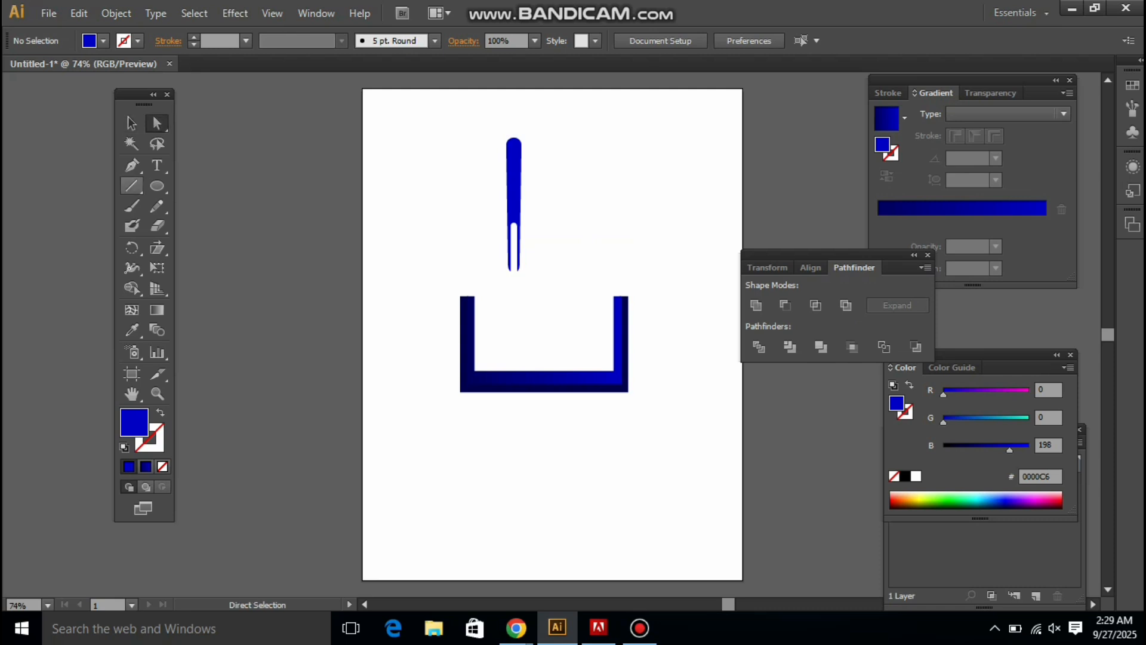
{"action": "key", "text": "l"}
{"action": "mouse_move", "coordinate": [515, 211]}
{"action": "left_mouse_down"}
{"action": "mouse_move", "coordinate": [517, 222]}
{"action": "mouse_move", "coordinate": [515, 208]}
{"action": "left_mouse_up"}
{"action": "key", "text": "v"}
{"action": "key", "text": "ctrl+a"}
{"action": "left_click_drag", "start_coordinate": [425, 154], "coordinate": [649, 283]}
{"action": "left_click", "coordinate": [786, 305]}
{"action": "key", "text": "ctrl+shift+a"}
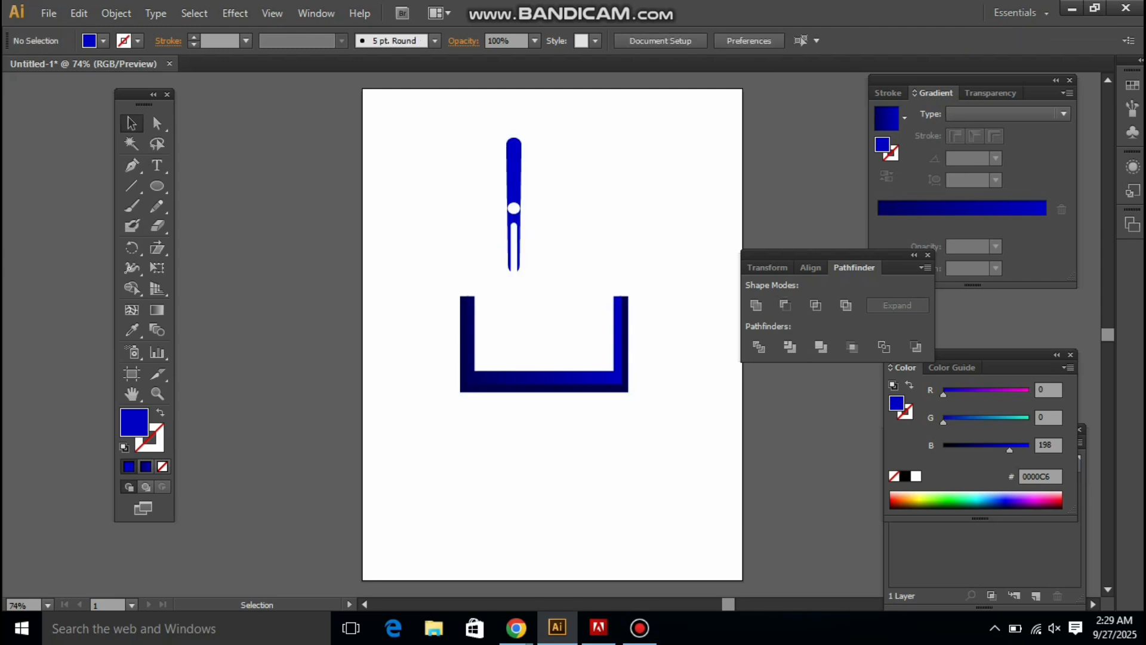
- Move the slotted bar off the artboard's left edge and draw a horizontal line across it at the upper part of the round hole
{"action": "left_click_drag", "start_coordinate": [515, 179], "coordinate": [340, 214]}
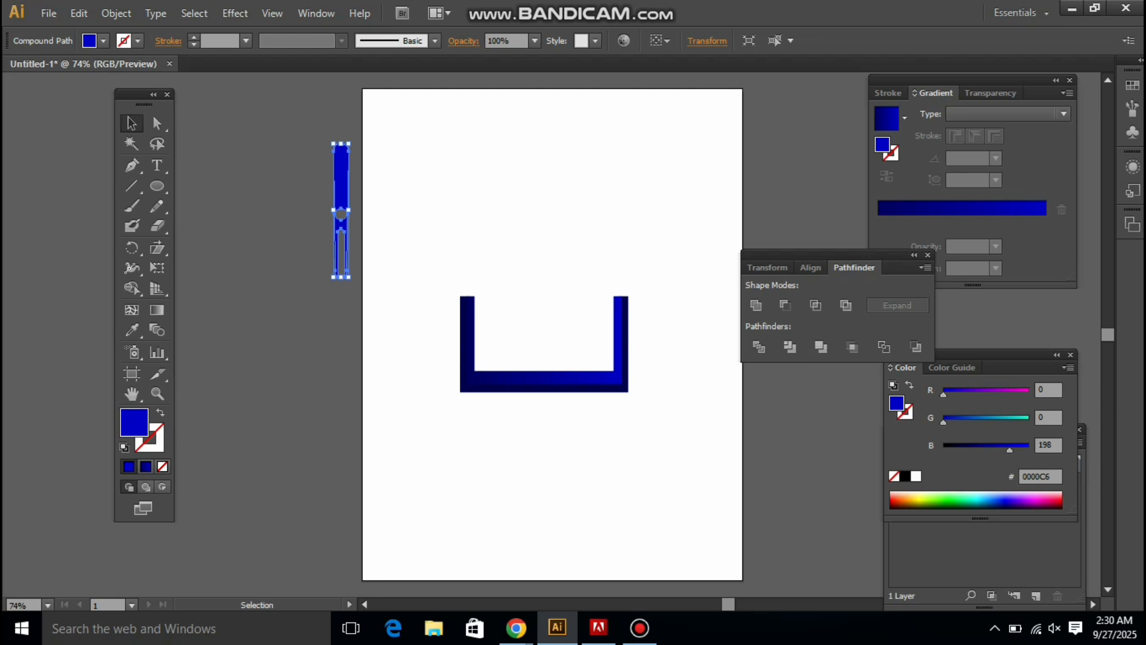
{"action": "key", "text": "ctrl+shift+a"}
{"action": "key", "text": "backslash"}
{"action": "left_click_drag", "start_coordinate": [340, 209], "coordinate": [378, 208]}
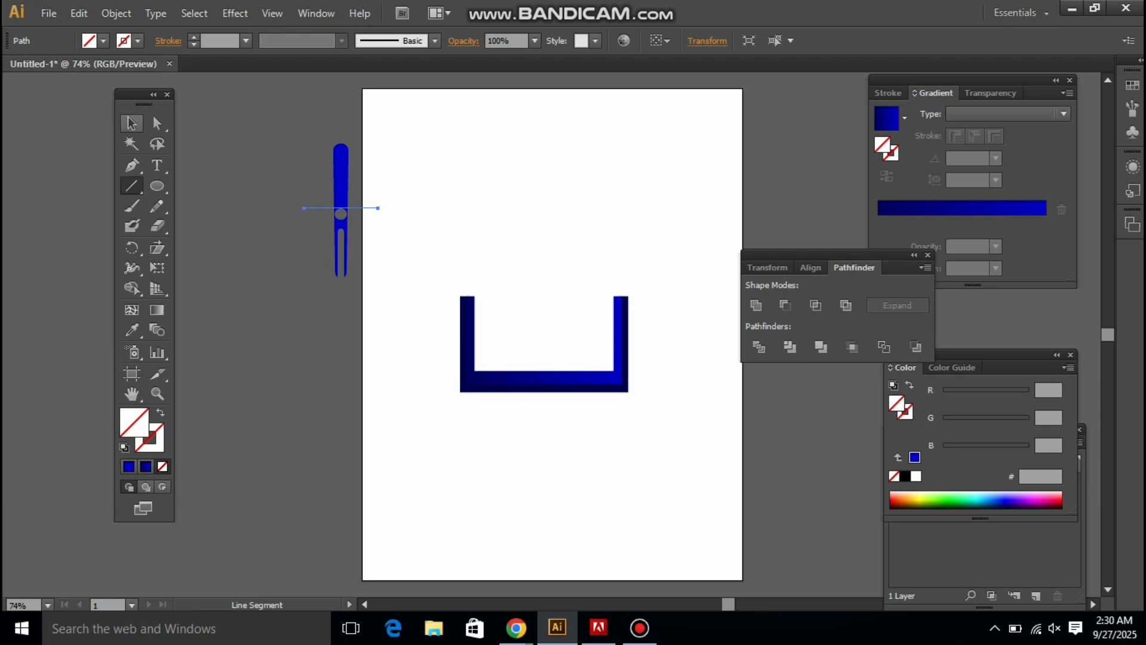
- Split the bar along the horizontal line with Shape Builder and give it the blue linear gradient fill
{"action": "left_click", "coordinate": [131, 123]}
{"action": "left_click", "coordinate": [341, 179], "text": "shift"}
{"action": "key", "text": "shift+m"}
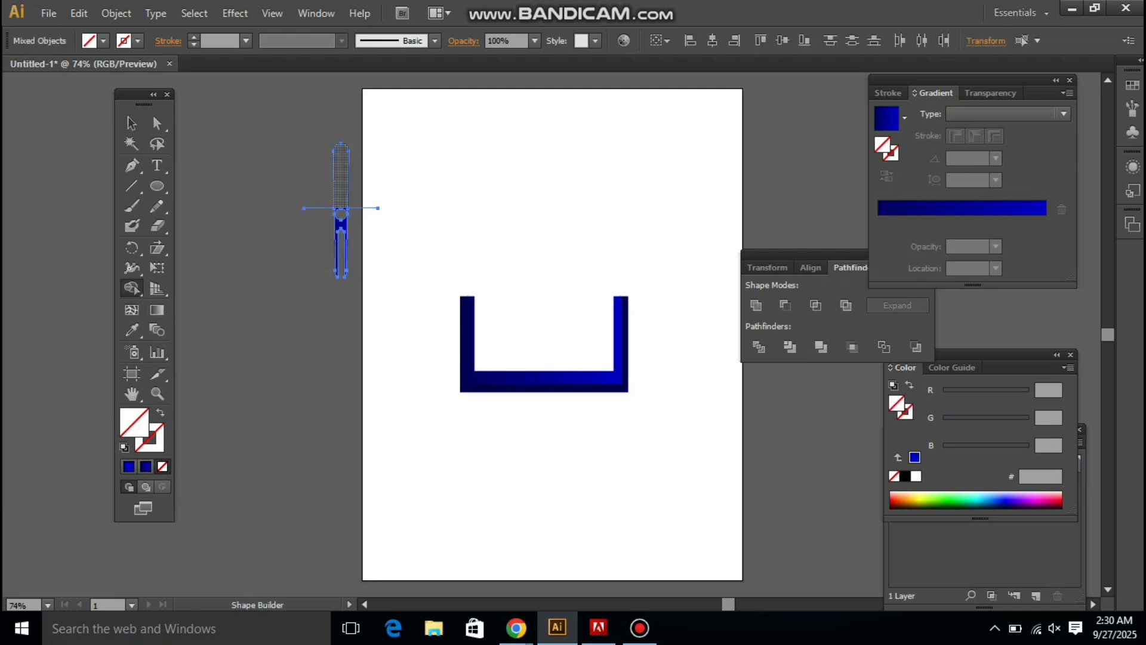
{"action": "key", "text": "ctrl+z"}
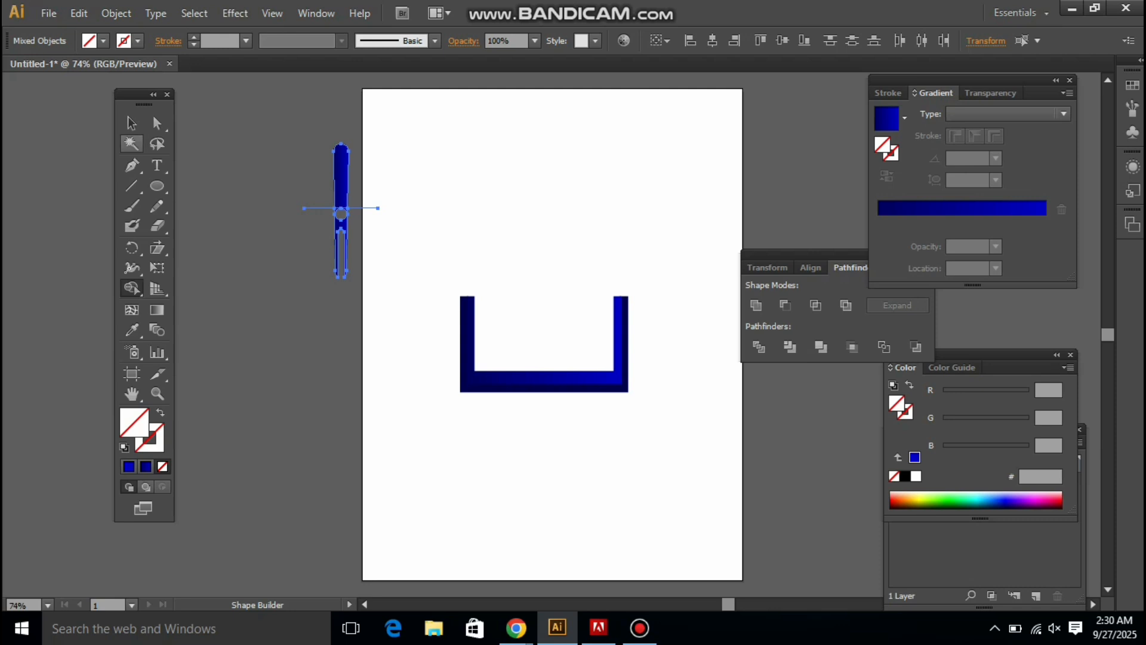
{"action": "left_click", "coordinate": [131, 123]}
{"action": "left_click", "coordinate": [401, 222]}
- Recolour the gradient of the bar's upper part to run from black to dark green 0A3B00
{"action": "left_click", "coordinate": [341, 185]}
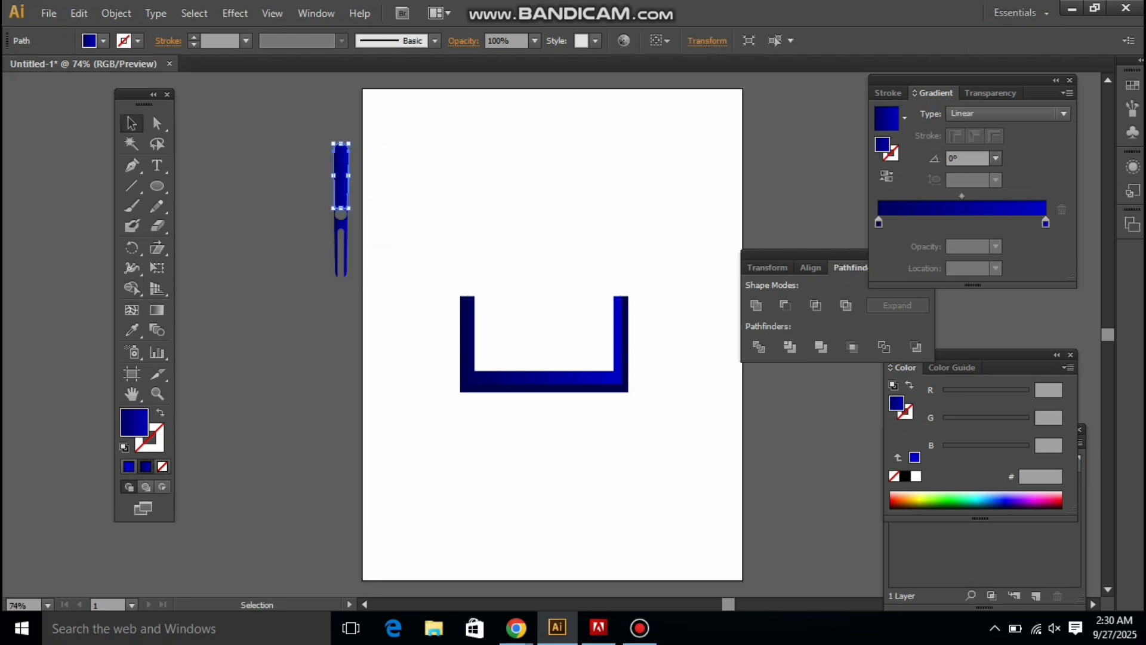
{"action": "left_click", "coordinate": [1046, 222]}
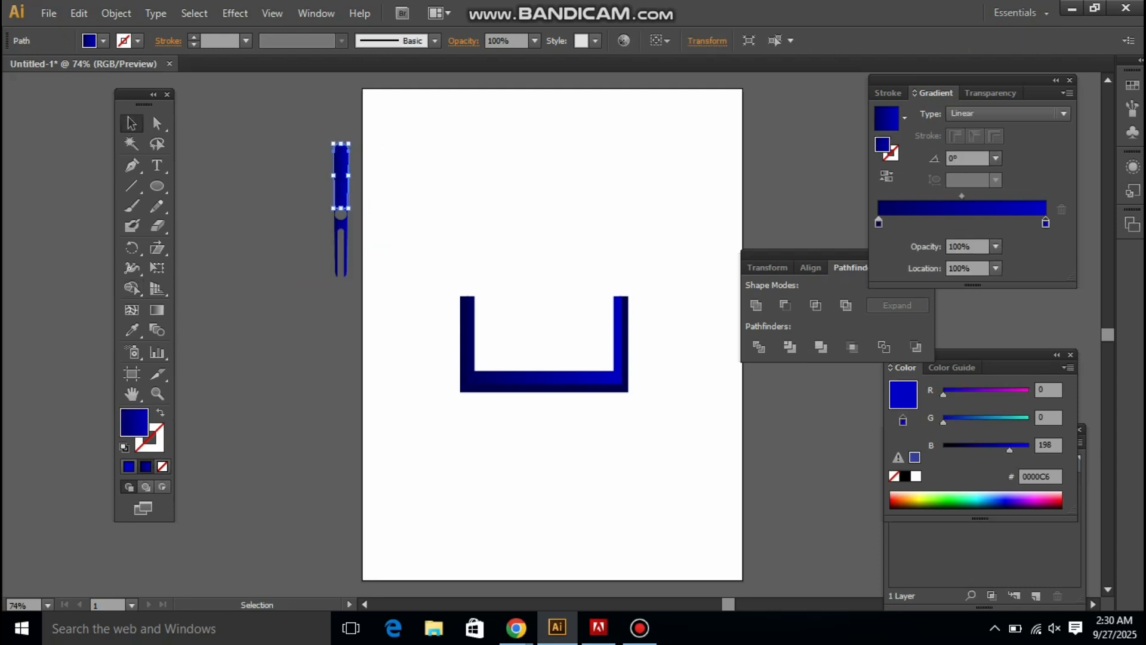
{"action": "left_click", "coordinate": [905, 476]}
{"action": "left_click_drag", "start_coordinate": [912, 223], "coordinate": [894, 222]}
{"action": "left_click_drag", "start_coordinate": [879, 223], "coordinate": [880, 269]}
{"action": "left_click", "coordinate": [1045, 223]}
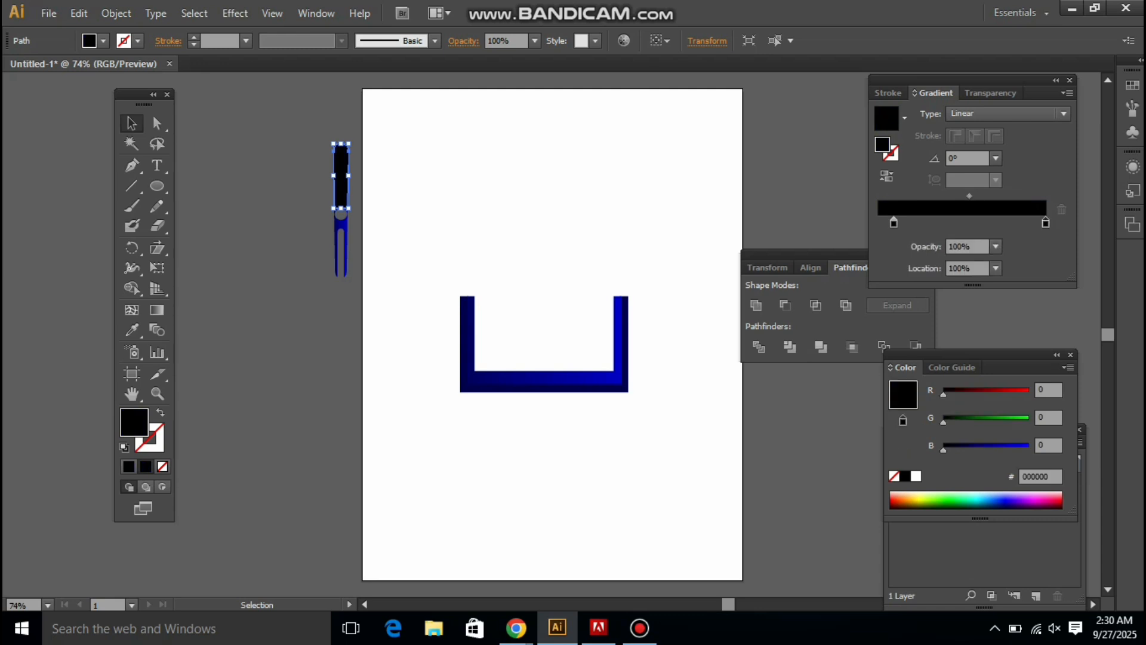
{"action": "left_click_drag", "start_coordinate": [943, 422], "coordinate": [964, 422]}
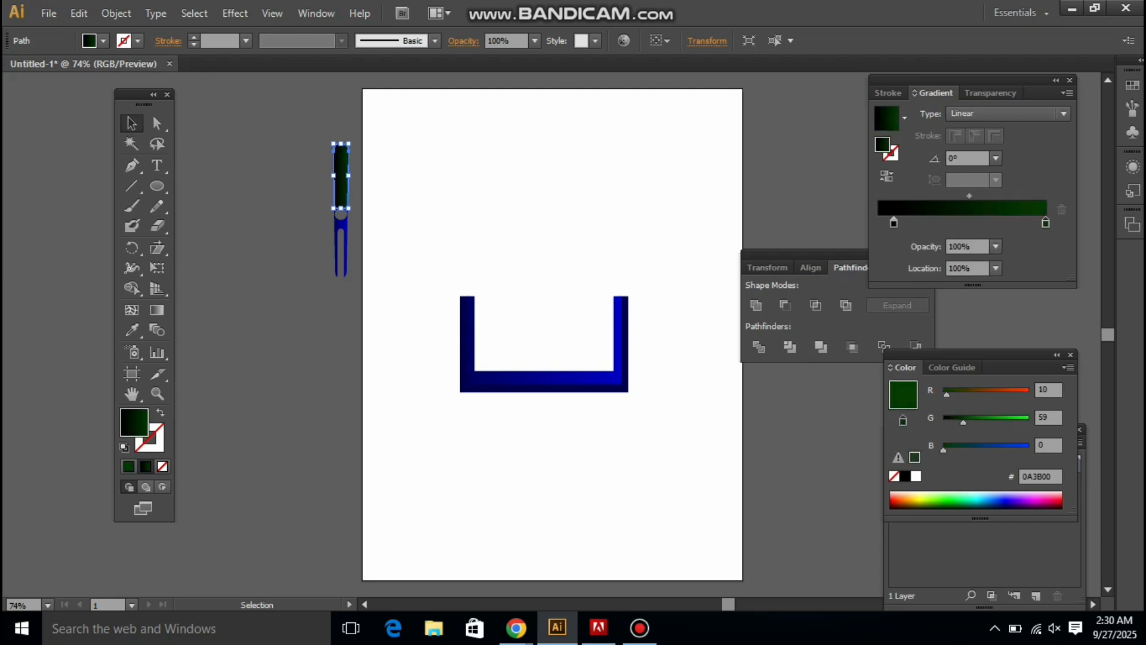
{"action": "key", "text": "ctrl+shift+a"}
- Move the bar back onto the artboard above the U shape and delete the leftover line pieces beside it
{"action": "left_click_drag", "start_coordinate": [373, 294], "coordinate": [374, 294]}
{"action": "left_click_drag", "start_coordinate": [342, 223], "coordinate": [461, 228]}
{"action": "left_click", "coordinate": [585, 236]}
{"action": "left_click_drag", "start_coordinate": [517, 211], "coordinate": [538, 269]}
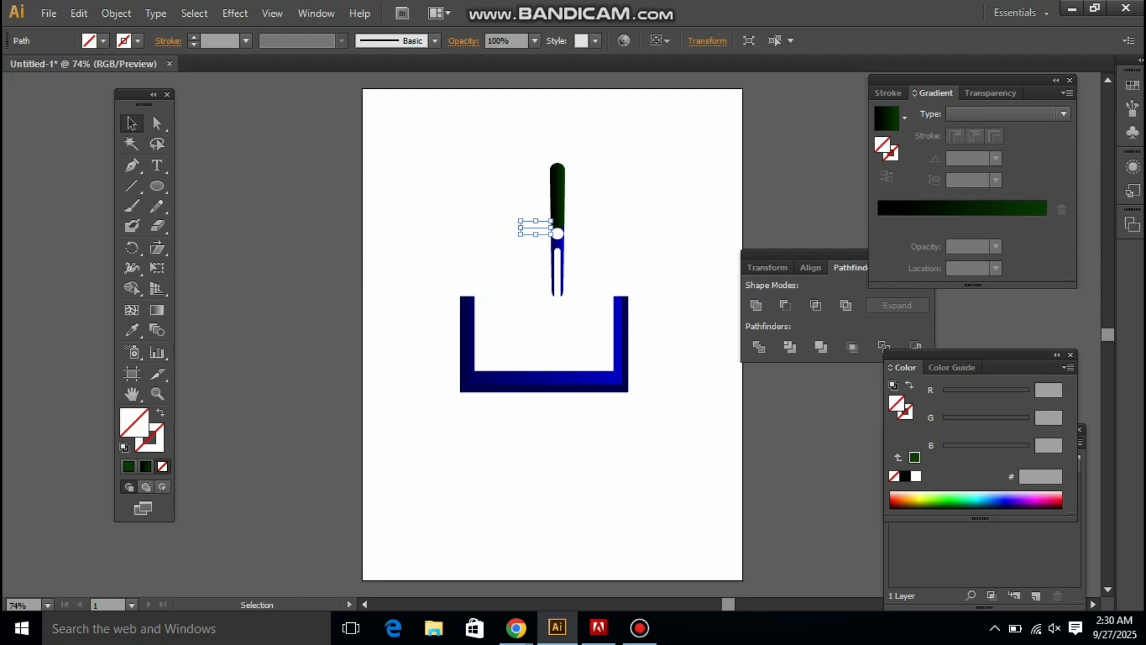
{"action": "left_click_drag", "start_coordinate": [538, 228], "coordinate": [518, 263]}
{"action": "key", "text": "Delete"}
- Group the bar's parts and move the group off the artboard's left edge
{"action": "left_click_drag", "start_coordinate": [536, 149], "coordinate": [604, 327]}
{"action": "right_click", "coordinate": [546, 228]}
{"action": "left_click", "coordinate": [567, 305]}
{"action": "left_click_drag", "start_coordinate": [504, 126], "coordinate": [588, 304]}
{"action": "left_click_drag", "start_coordinate": [558, 257], "coordinate": [326, 236]}
{"action": "left_click", "coordinate": [640, 628]}
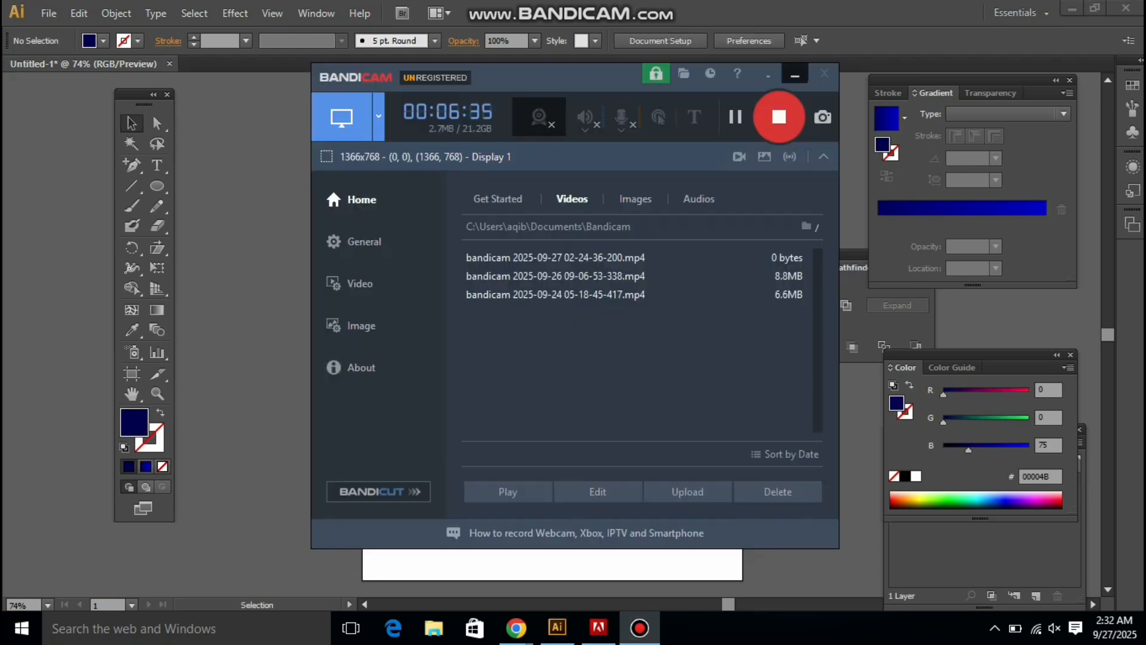
{"action": "left_click", "coordinate": [795, 75]}
- Add an anchor point at the middle of the outer U's bottom edge and pull it down into a pointed base
{"action": "left_click", "coordinate": [131, 165]}
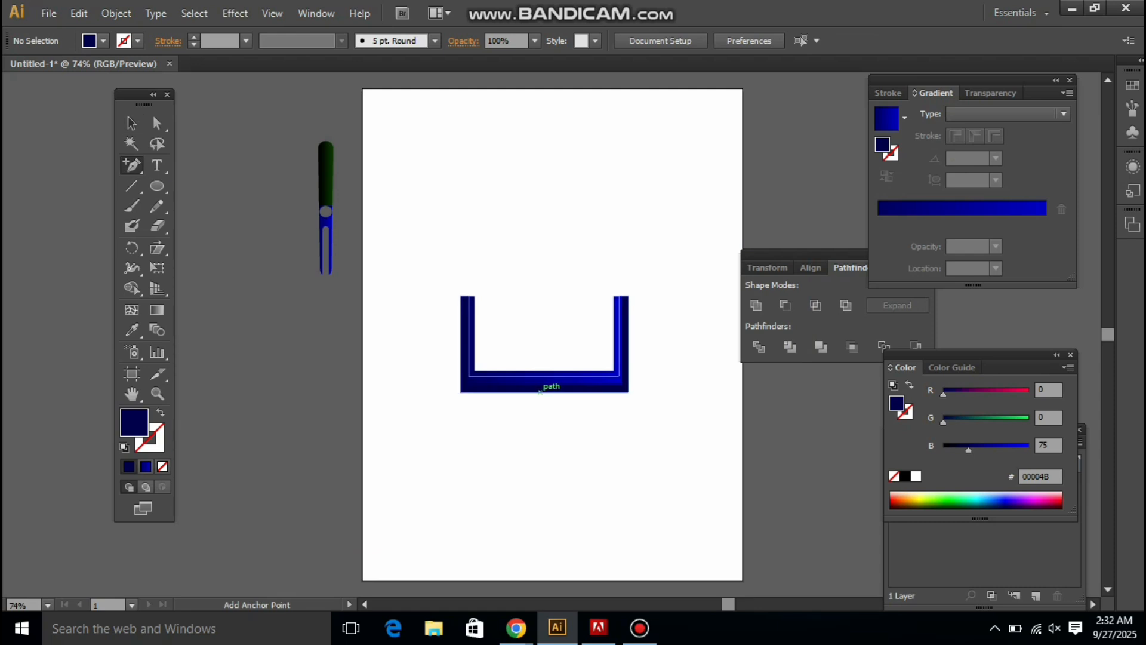
{"action": "left_click", "coordinate": [544, 391]}
{"action": "key", "text": "a"}
{"action": "left_click_drag", "start_coordinate": [544, 391], "coordinate": [544, 447]}
{"action": "left_click", "coordinate": [131, 123]}
{"action": "left_click", "coordinate": [239, 168]}
- Copy the inner U's blue linear gradient onto the outer pointed shape with the Eyedropper and reverse its direction
{"action": "left_click", "coordinate": [471, 334]}
{"action": "key", "text": "i"}
{"action": "left_click", "coordinate": [474, 335]}
{"action": "key", "text": "v"}
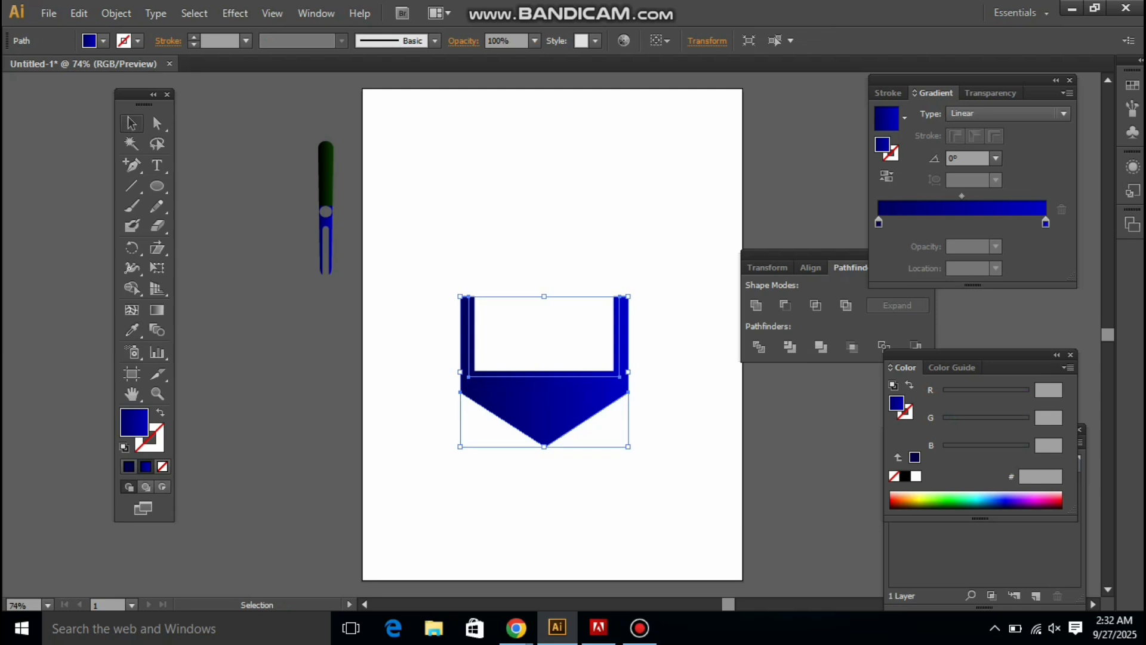
{"action": "left_click", "coordinate": [887, 177]}
{"action": "key", "text": "ctrl+shift+a"}
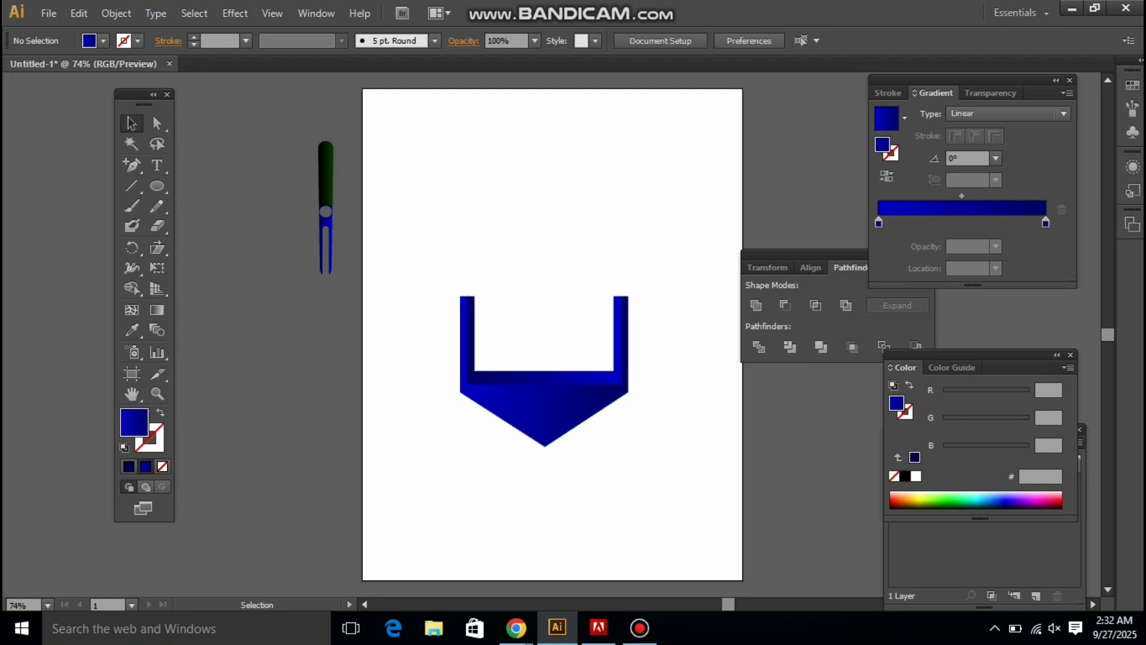
- Move the bar between the two arms of the U, centred above its point, and ungroup its parts
{"action": "mouse_move", "coordinate": [327, 218]}
{"action": "left_mouse_down"}
{"action": "mouse_move", "coordinate": [504, 251]}
{"action": "mouse_move", "coordinate": [546, 303]}
{"action": "left_mouse_up"}
{"action": "left_click_drag", "start_coordinate": [518, 206], "coordinate": [566, 335]}
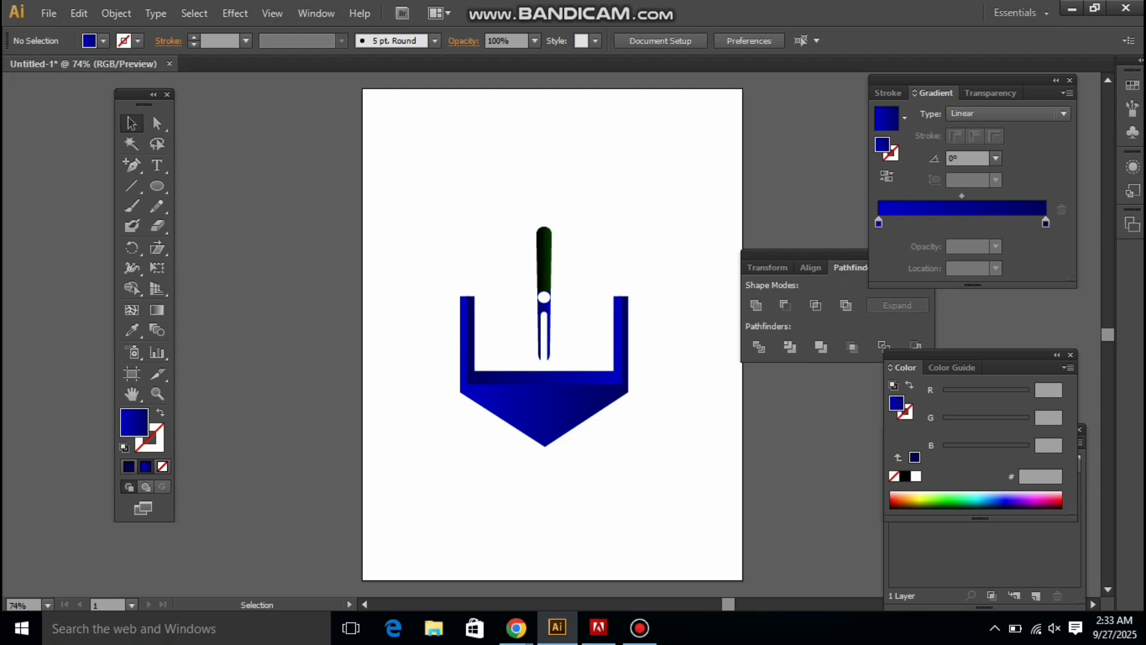
{"action": "right_click", "coordinate": [544, 243]}
{"action": "left_click", "coordinate": [588, 341]}
- Replace the bar's green upper fill with the lower part's blue gradient using the Eyedropper, and reverse its direction
{"action": "left_click", "coordinate": [544, 258]}
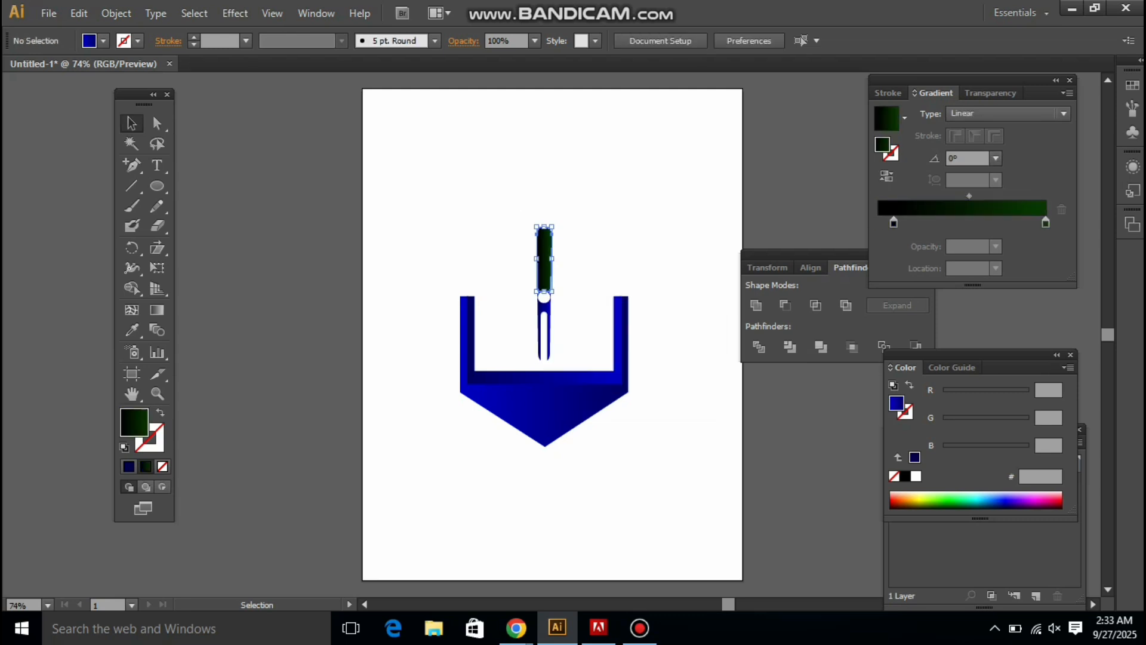
{"action": "key", "text": "i"}
{"action": "left_click", "coordinate": [548, 307]}
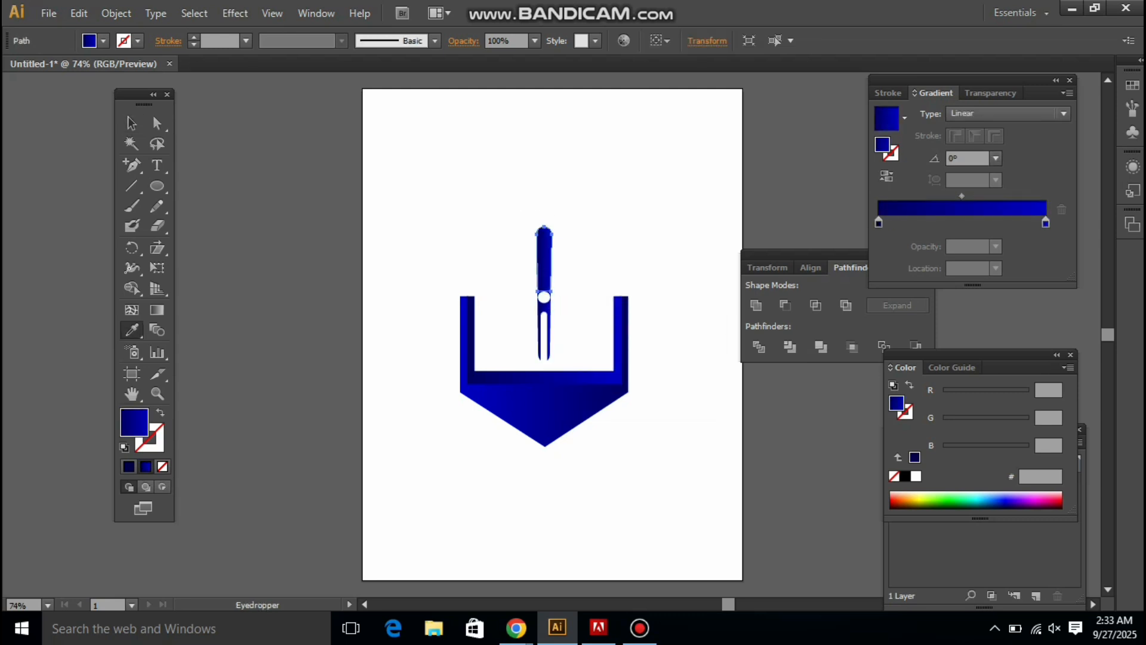
{"action": "left_click", "coordinate": [887, 176]}
{"action": "left_click", "coordinate": [131, 124]}
{"action": "left_click", "coordinate": [430, 200]}
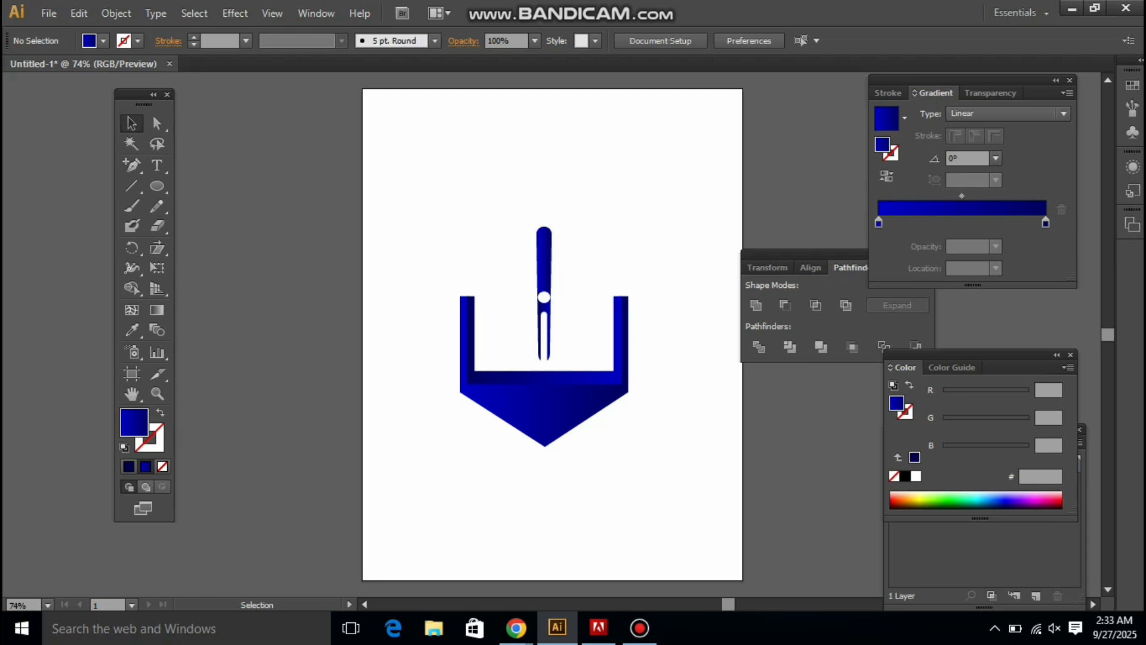
- Move the whole bar straight down until its lower end rests on the inner base of the U
{"action": "left_click_drag", "start_coordinate": [495, 198], "coordinate": [581, 349]}
{"action": "left_click_drag", "start_coordinate": [544, 297], "coordinate": [544, 308]}
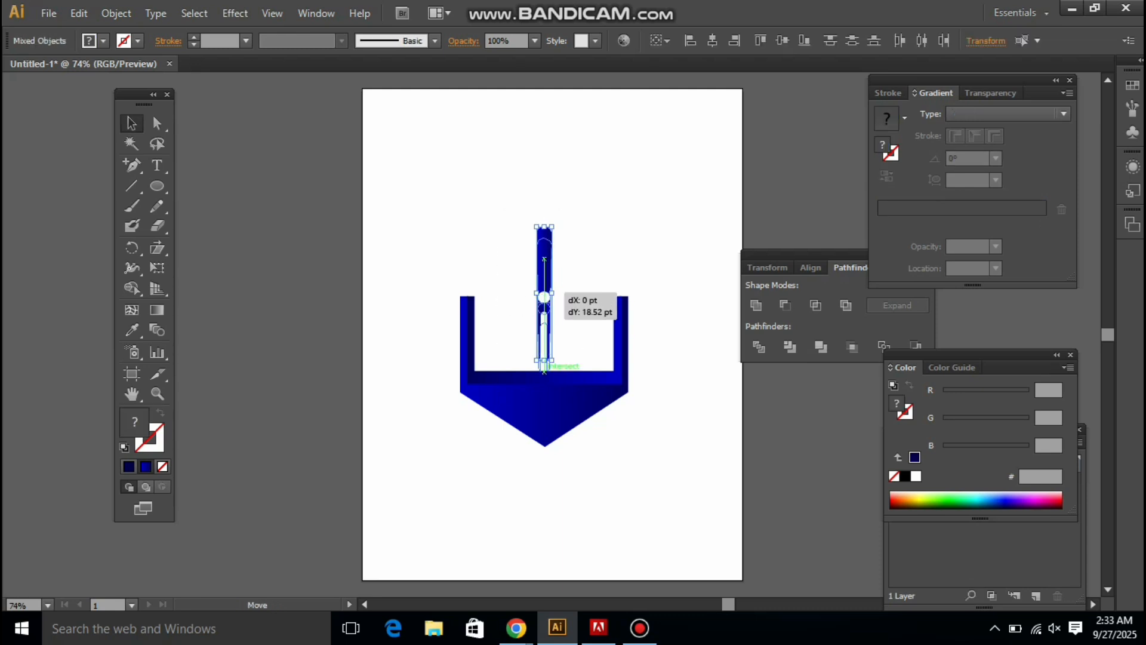
{"action": "left_click", "coordinate": [588, 269]}
- Group the entire artwork and move it to the upper part of the artboard
{"action": "left_click_drag", "start_coordinate": [421, 194], "coordinate": [660, 501]}
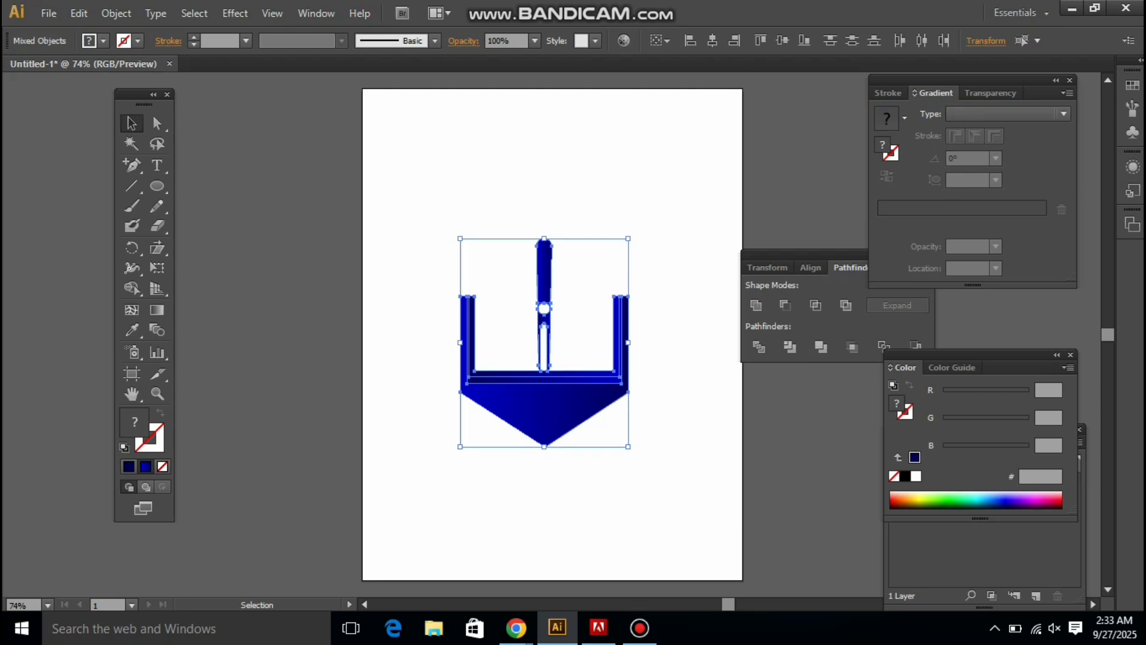
{"action": "right_click", "coordinate": [554, 395]}
{"action": "left_click", "coordinate": [593, 474]}
{"action": "left_click_drag", "start_coordinate": [547, 400], "coordinate": [584, 311]}
{"action": "left_click", "coordinate": [615, 340]}
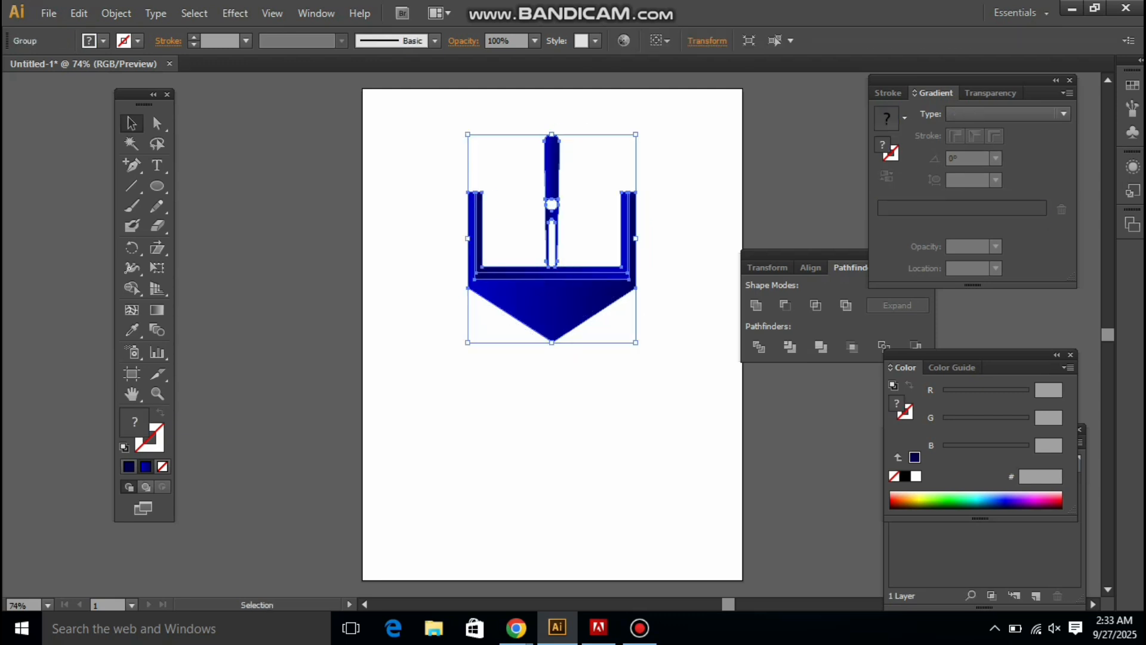
- Draw a vertical 5 pt dark blue line between the left arm and the bar, and copy it to the bar's right side
{"action": "key", "text": "backslash"}
{"action": "left_click_drag", "start_coordinate": [514, 204], "coordinate": [514, 261]}
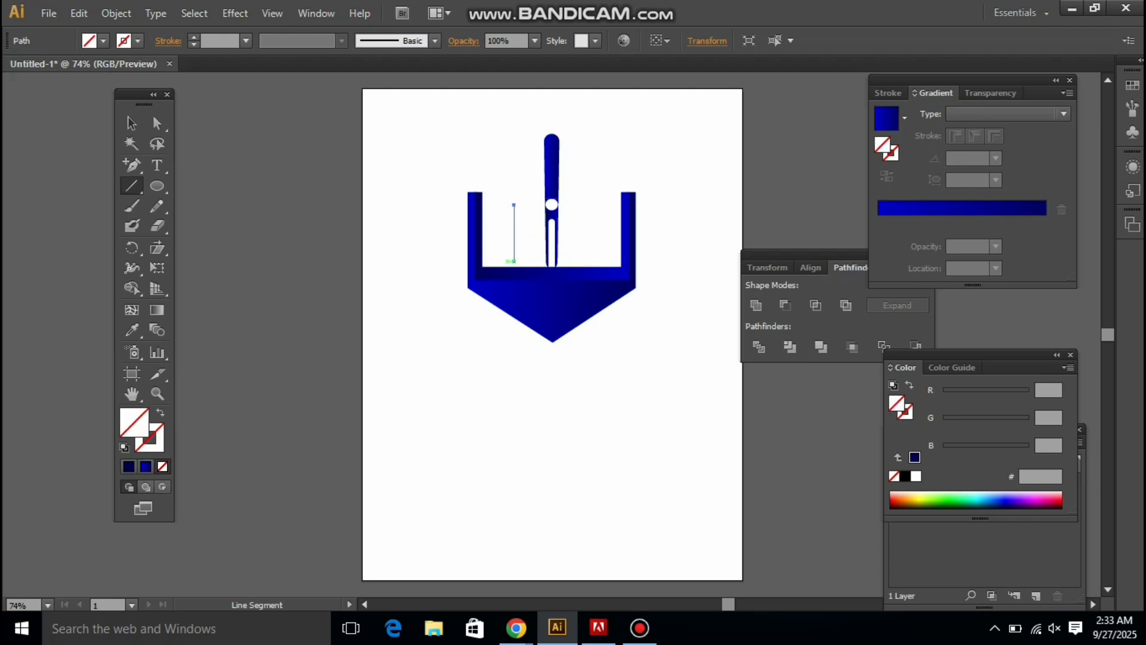
{"action": "left_click", "coordinate": [194, 37]}
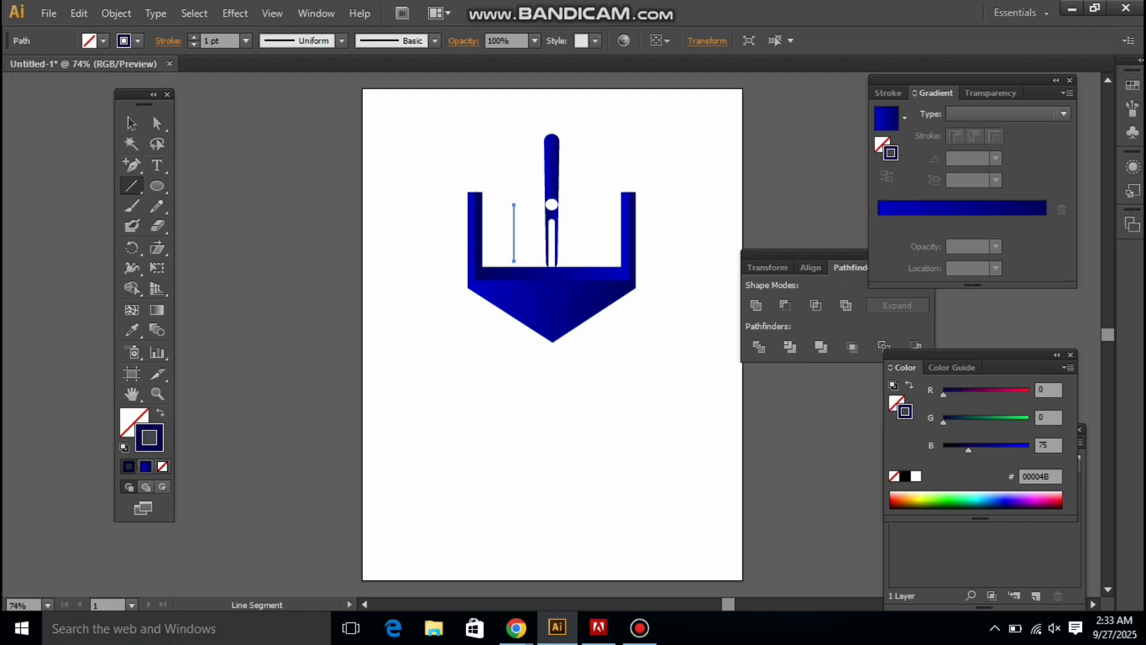
{"action": "left_click", "coordinate": [194, 38]}
{"action": "left_click", "coordinate": [194, 37]}
{"action": "key", "text": "v"}
{"action": "left_click_drag", "start_coordinate": [522, 239], "coordinate": [590, 233]}
- Apply a Zig Zag effect to both vertical lines with a smaller ridge size, more ridges per segment and corner points
{"action": "left_click", "coordinate": [514, 239], "text": "shift"}
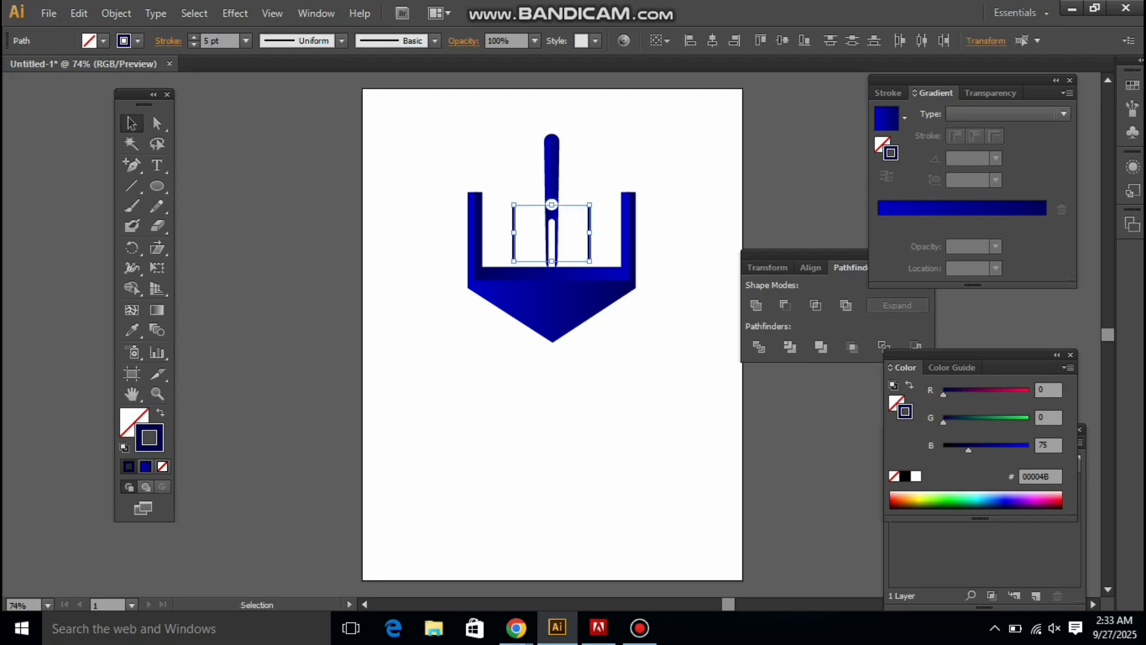
{"action": "left_click", "coordinate": [234, 13]}
{"action": "mouse_move", "coordinate": [287, 149]}
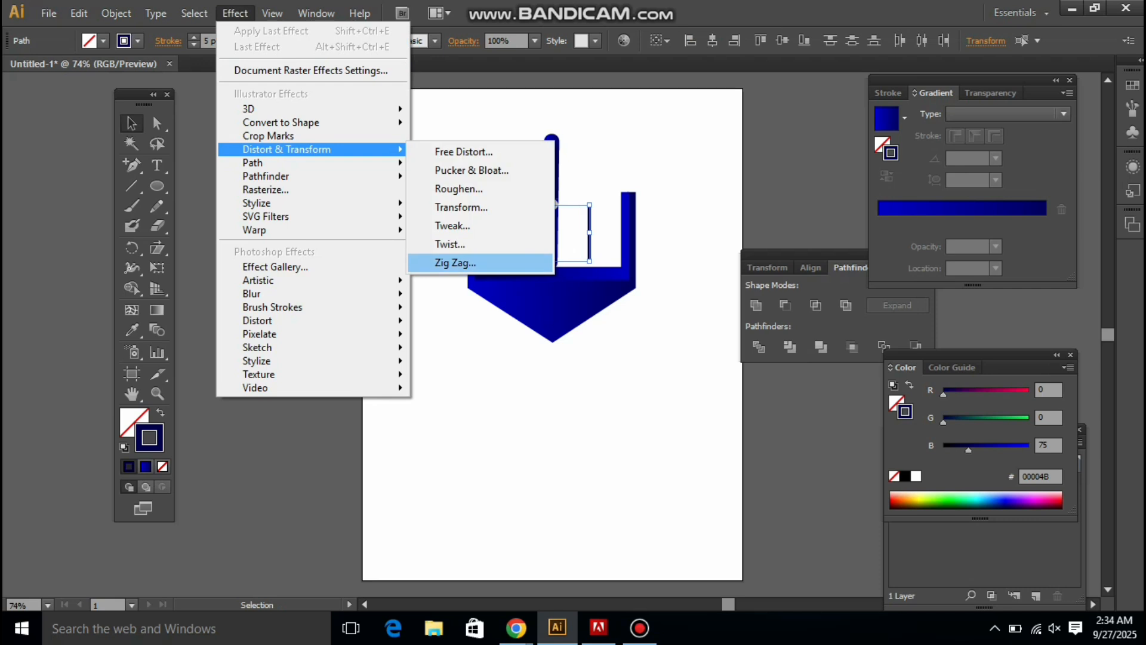
{"action": "left_click", "coordinate": [448, 261]}
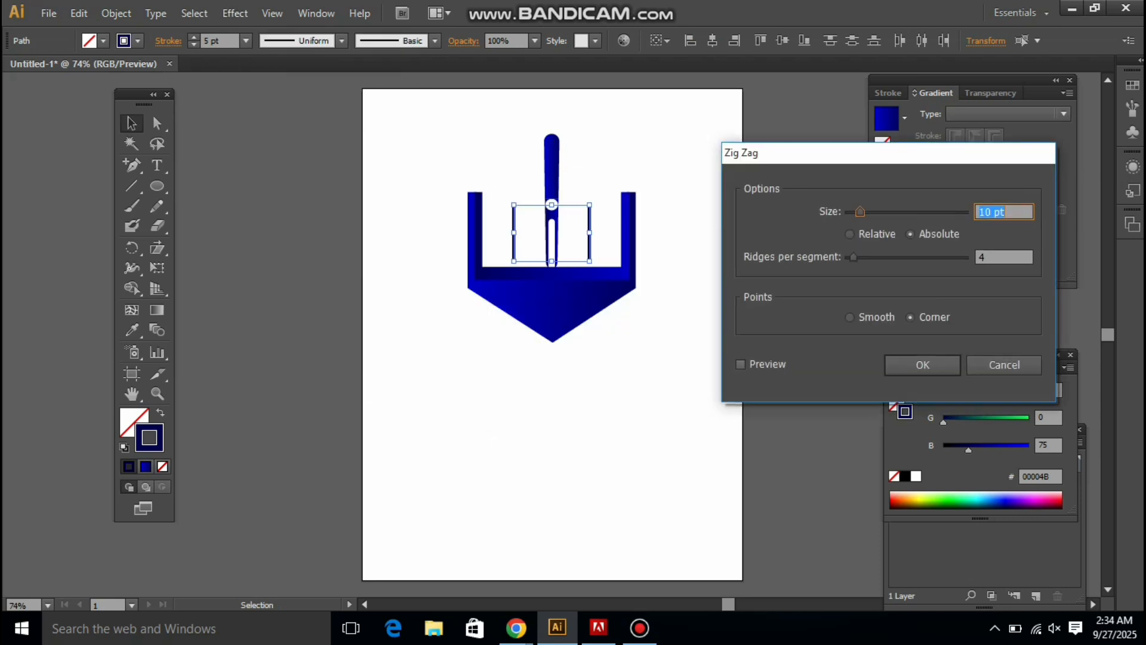
{"action": "left_click", "coordinate": [741, 364]}
{"action": "left_click_drag", "start_coordinate": [861, 212], "coordinate": [855, 211]}
{"action": "left_click_drag", "start_coordinate": [854, 257], "coordinate": [869, 257]}
{"action": "left_click", "coordinate": [923, 365]}
{"action": "left_click", "coordinate": [818, 406]}
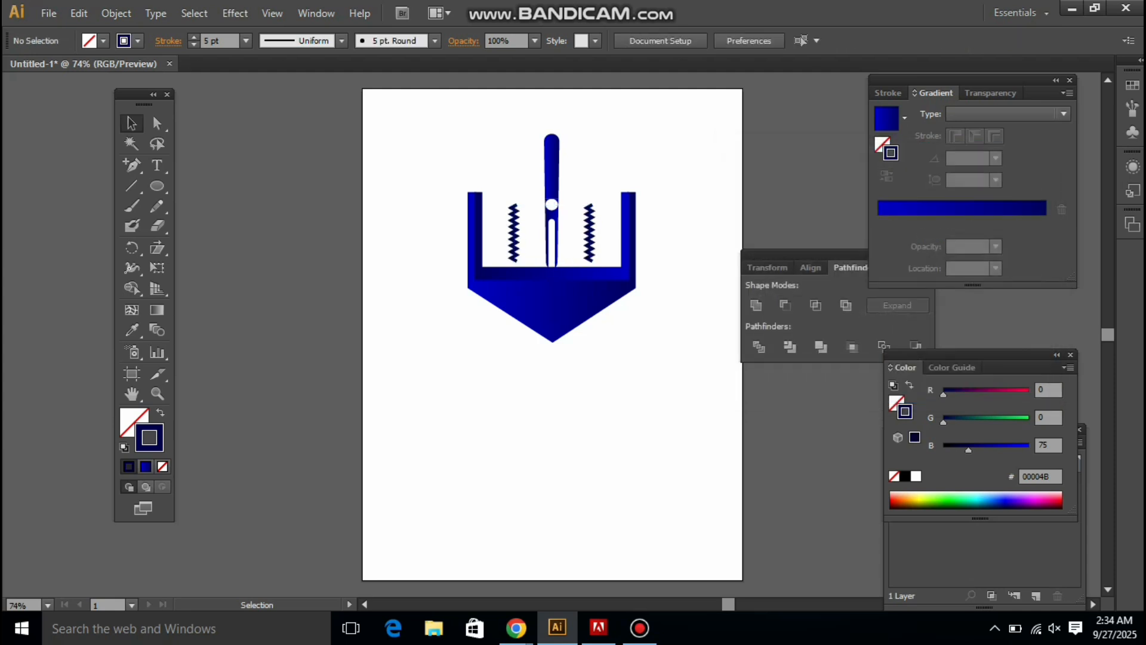
- Group the artwork with its zigzag lines and move the group down to the middle of the artboard
{"action": "left_click_drag", "start_coordinate": [420, 138], "coordinate": [706, 366]}
{"action": "right_click", "coordinate": [529, 200]}
{"action": "left_click", "coordinate": [563, 278]}
{"action": "left_click_drag", "start_coordinate": [563, 278], "coordinate": [563, 374]}
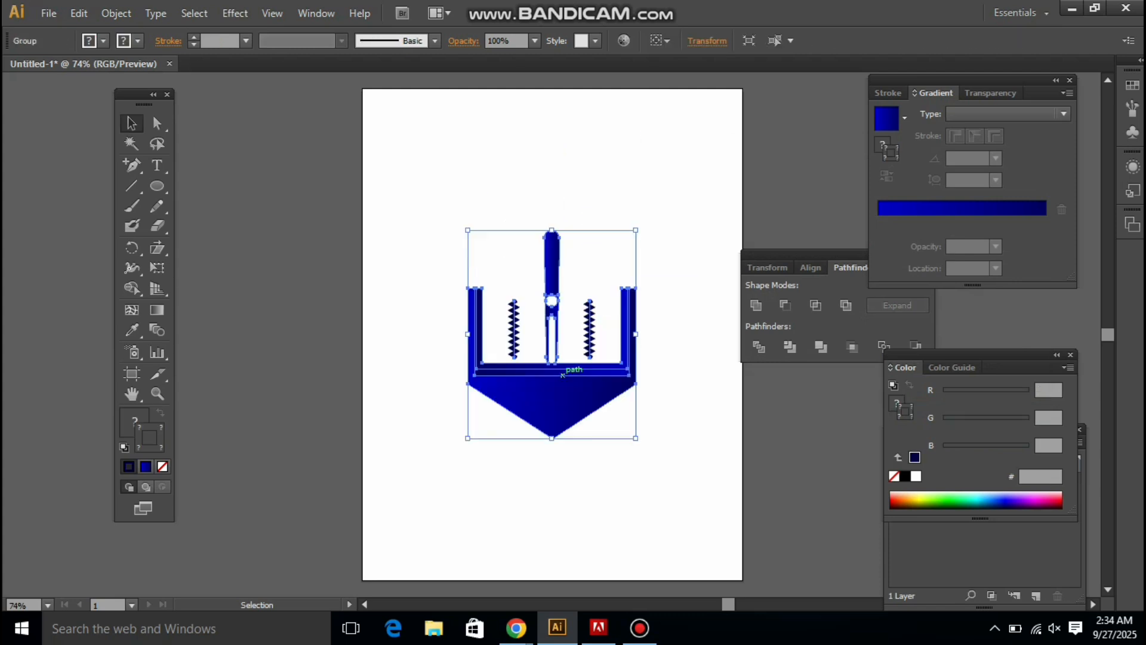
{"action": "key", "text": "l"}
{"action": "left_click_drag", "start_coordinate": [531, 125], "coordinate": [590, 148]}
{"action": "key", "text": "ctrl+z"}
- Draw a square above the artwork with the Rectangle tool and give it a 00004B dark blue fill without a stroke
{"action": "left_click_drag", "start_coordinate": [156, 186], "coordinate": [221, 186]}
{"action": "mouse_move", "coordinate": [544, 135]}
{"action": "left_mouse_down"}
{"action": "mouse_move", "coordinate": [570, 134]}
{"action": "mouse_move", "coordinate": [583, 174]}
{"action": "left_mouse_up"}
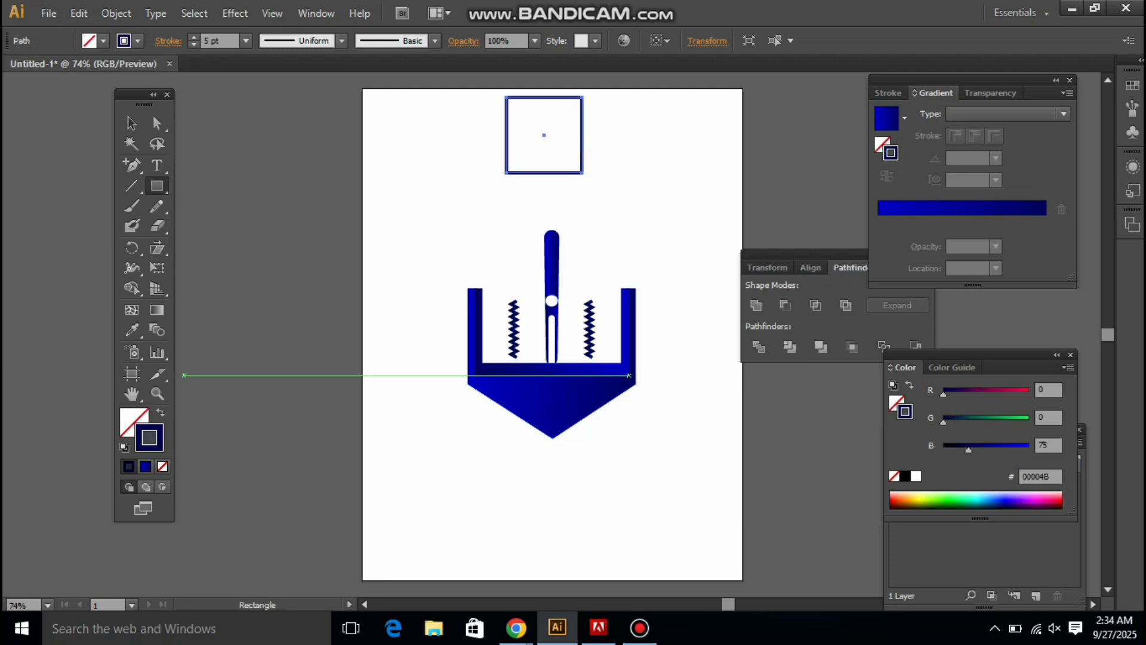
{"action": "key", "text": "shift+x"}
- Reshape a copy of the square into a flat slanted parallelogram by moving its lower edge up and to the right
{"action": "key", "text": "a"}
{"action": "left_click_drag", "start_coordinate": [582, 173], "coordinate": [636, 118]}
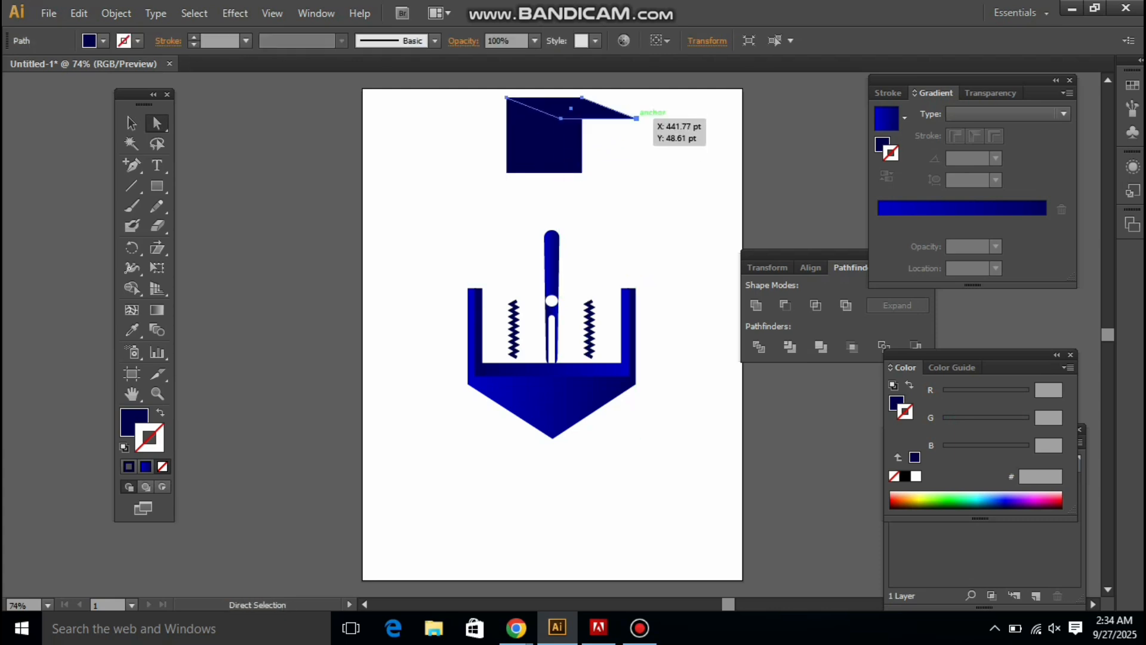
{"action": "key", "text": "v"}
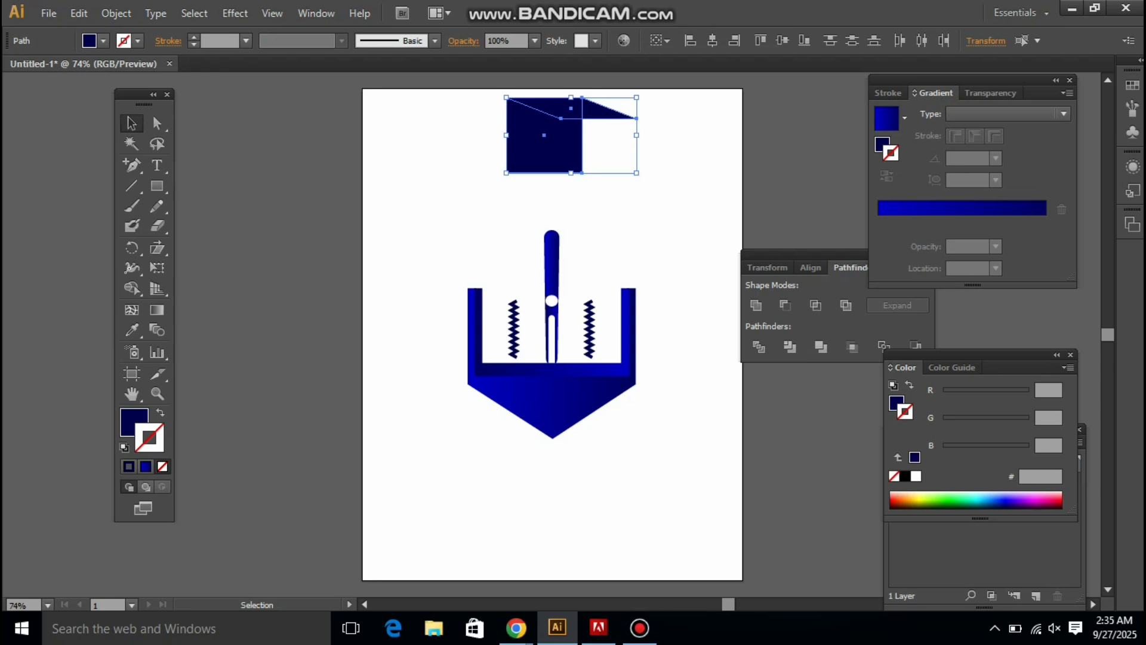
{"action": "left_click", "coordinate": [663, 156]}
- Fill the slanted parallelogram with the blue linear gradient, and add a 0000FF stop at 3.45% to the gradient
{"action": "left_click", "coordinate": [597, 112]}
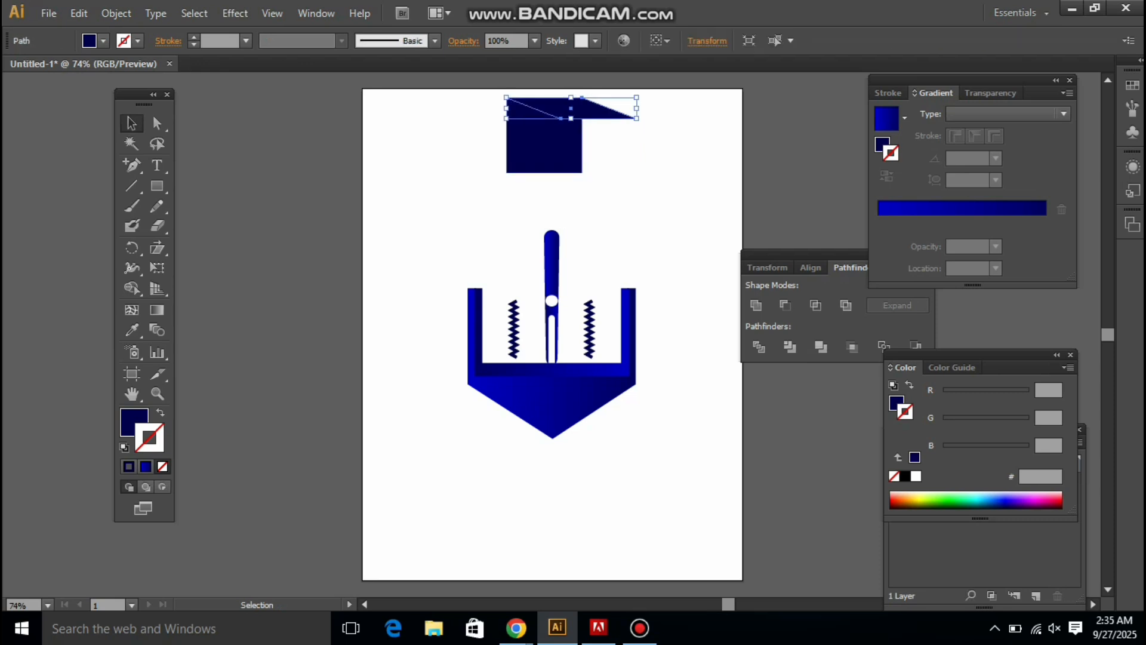
{"action": "left_click", "coordinate": [887, 118]}
{"action": "left_click", "coordinate": [674, 164]}
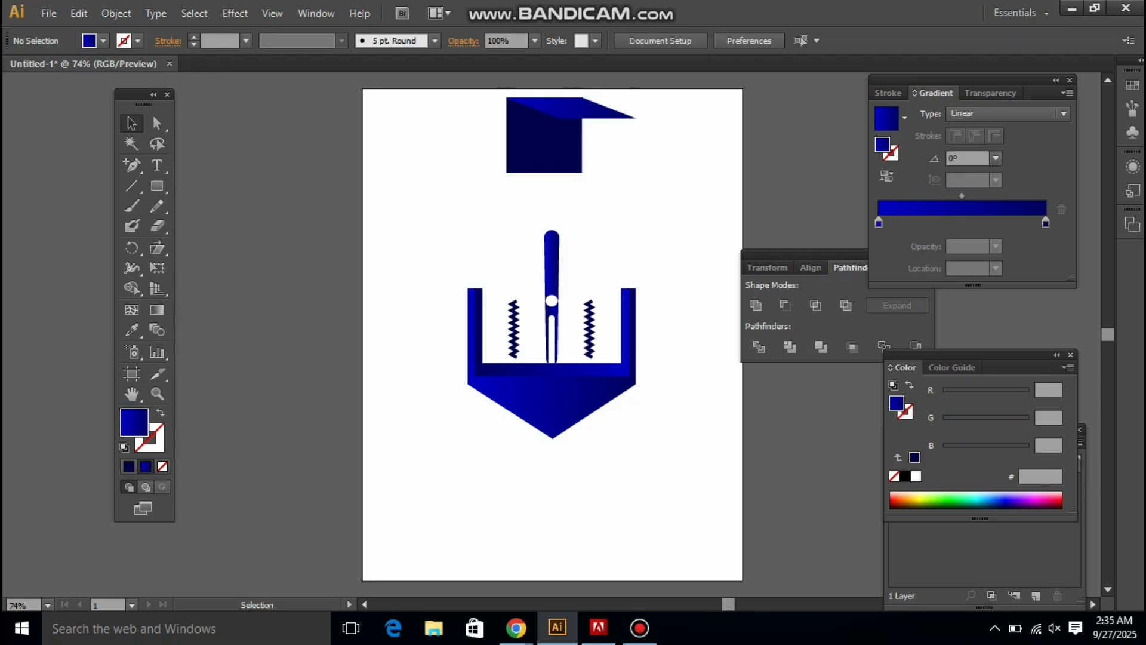
{"action": "left_click_drag", "start_coordinate": [879, 223], "coordinate": [882, 223]}
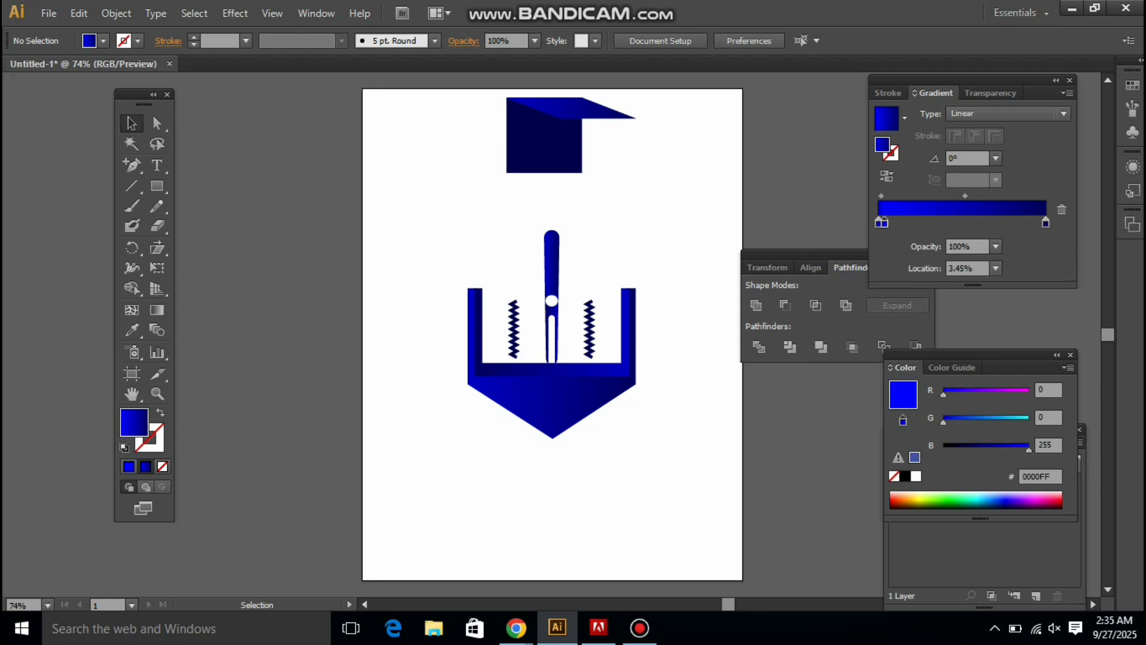
- Move the dark square and slanted parallelogram down over the slotted bar and send both to the back
{"action": "left_click", "coordinate": [588, 110]}
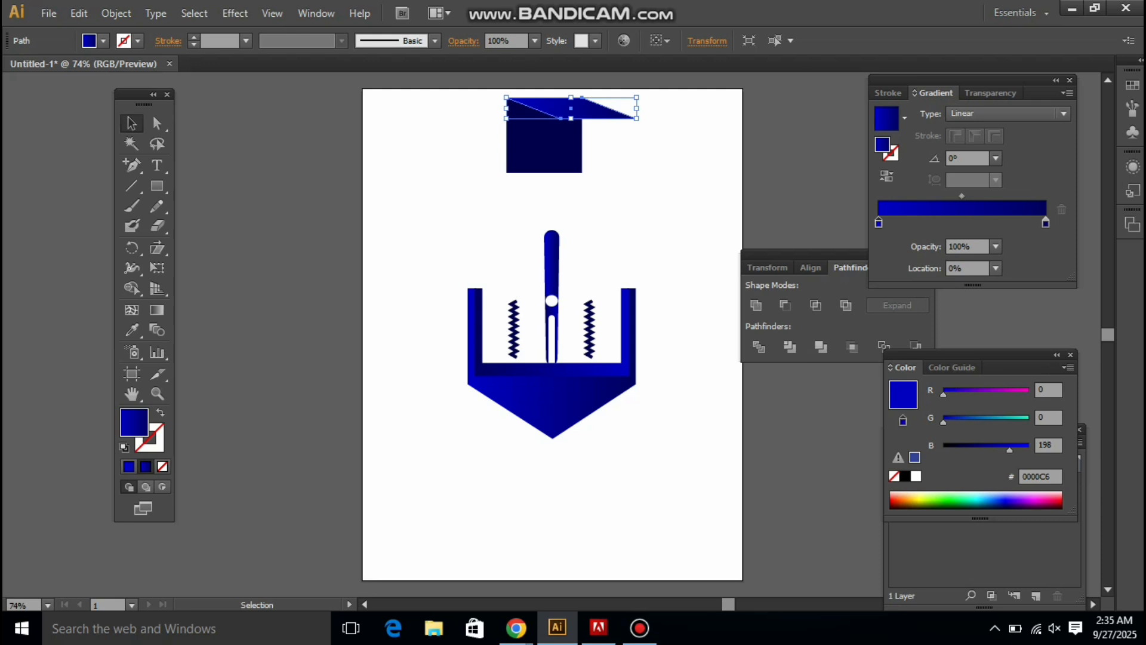
{"action": "key", "text": "ctrl+shift+a"}
{"action": "left_click_drag", "start_coordinate": [586, 114], "coordinate": [554, 229]}
{"action": "right_click", "coordinate": [523, 223]}
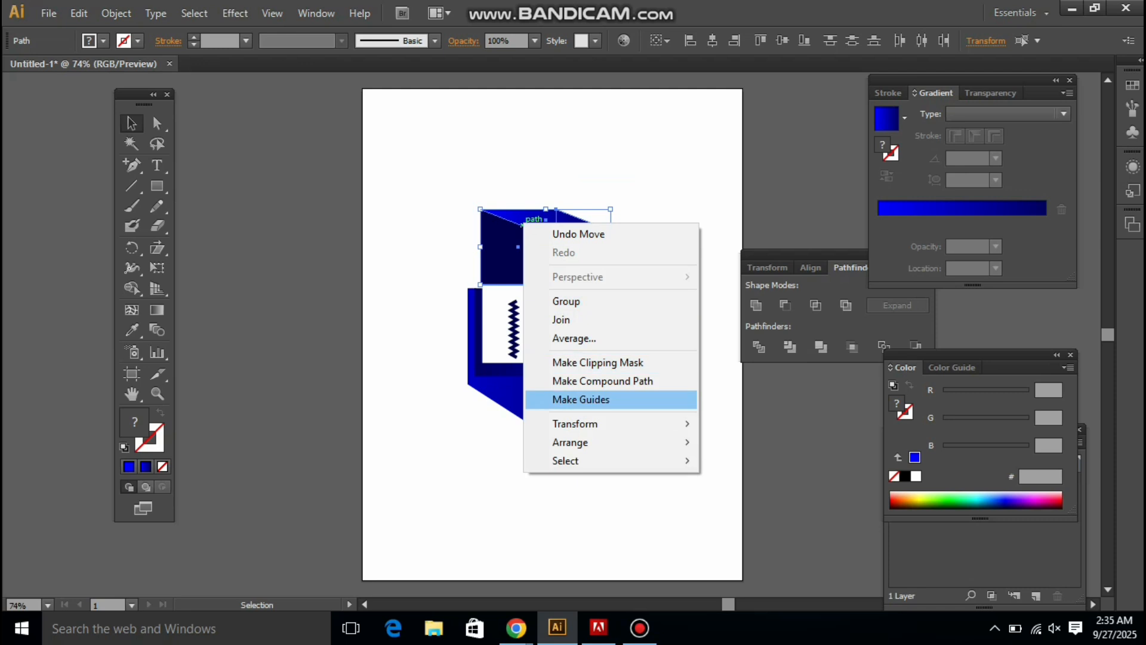
{"action": "mouse_move", "coordinate": [606, 442]}
{"action": "left_click", "coordinate": [753, 496]}
{"action": "key", "text": "ctrl+shift+a"}
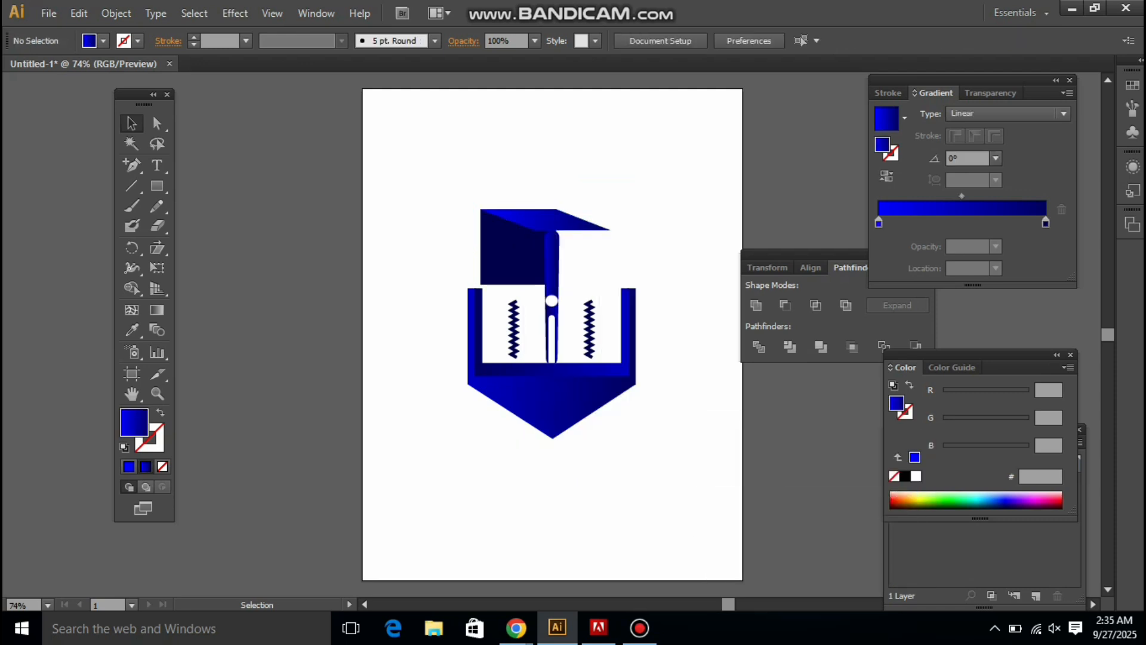
- Separate the parallelogram from the square by moving it up, and center the square on the upper part of the slotted bar
{"action": "left_click", "coordinate": [568, 230]}
{"action": "left_click", "coordinate": [515, 251], "text": "shift"}
{"action": "left_click", "coordinate": [559, 224]}
{"action": "left_click", "coordinate": [597, 254]}
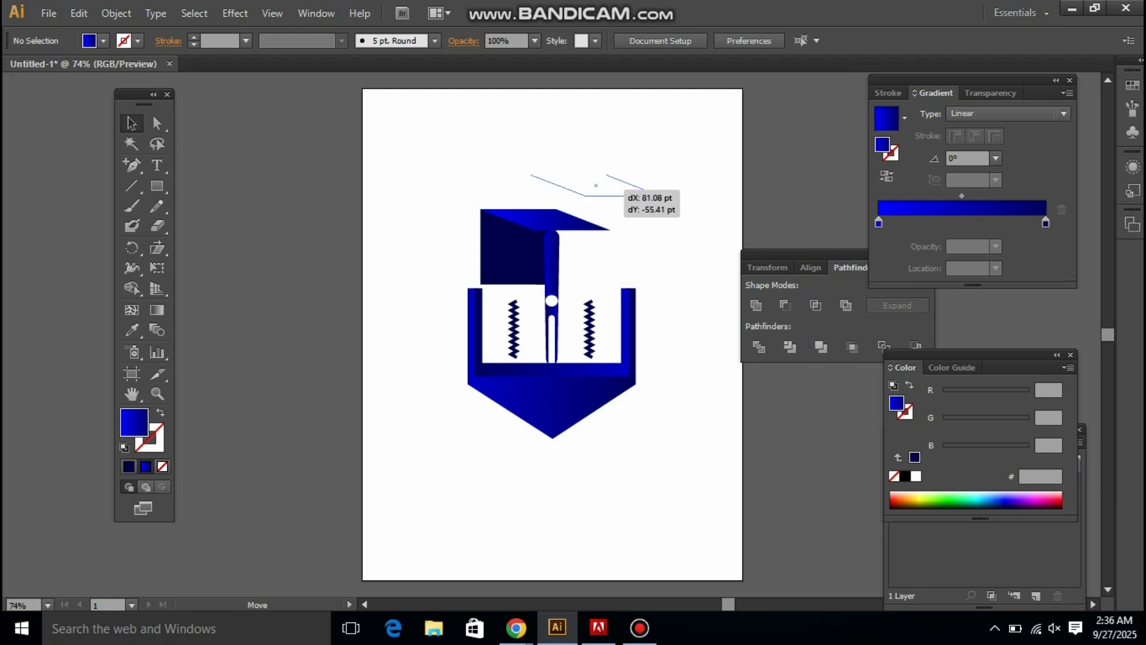
{"action": "left_click_drag", "start_coordinate": [545, 219], "coordinate": [621, 172]}
{"action": "left_click_drag", "start_coordinate": [516, 239], "coordinate": [550, 242]}
{"action": "left_click_drag", "start_coordinate": [642, 170], "coordinate": [609, 133]}
{"action": "left_click", "coordinate": [574, 233]}
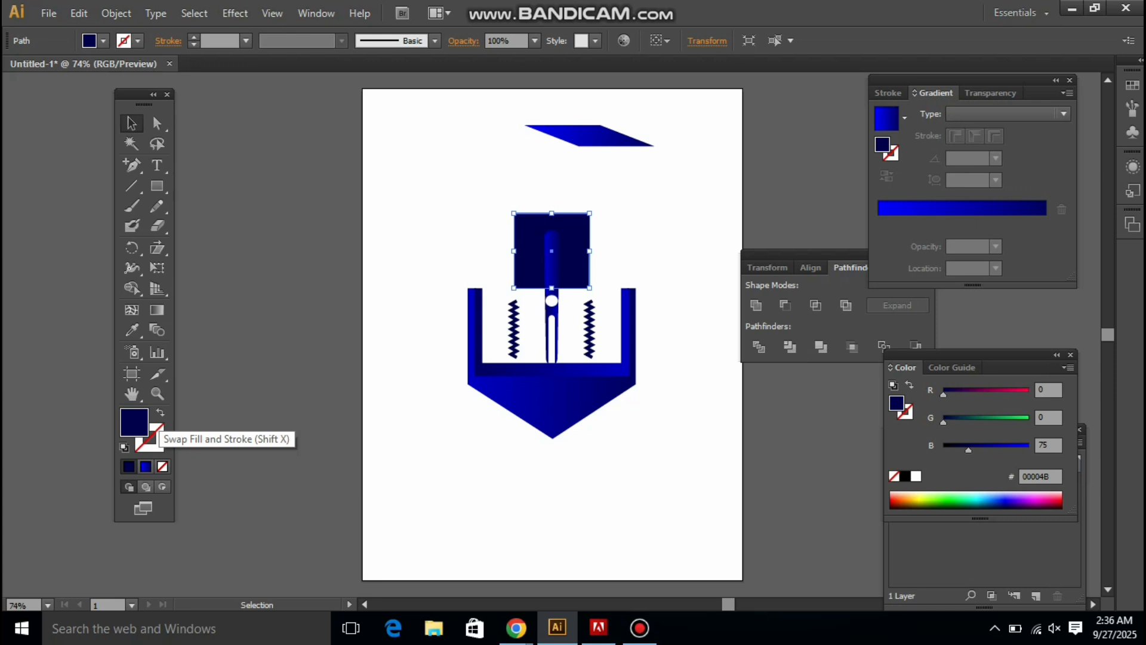
- Swap the square's fill and stroke and set its stroke weight to 10 pt so it forms an open dark blue frame
{"action": "left_click", "coordinate": [160, 413]}
{"action": "left_click", "coordinate": [194, 37]}
{"action": "left_click", "coordinate": [194, 38]}
{"action": "left_click", "coordinate": [194, 37]}
{"action": "left_click", "coordinate": [194, 38]}
{"action": "left_click", "coordinate": [194, 38]}
{"action": "left_click", "coordinate": [194, 37]}
{"action": "left_click", "coordinate": [194, 38]}
{"action": "double_click", "coordinate": [194, 38]}
{"action": "key", "text": "ctrl+shift+a"}
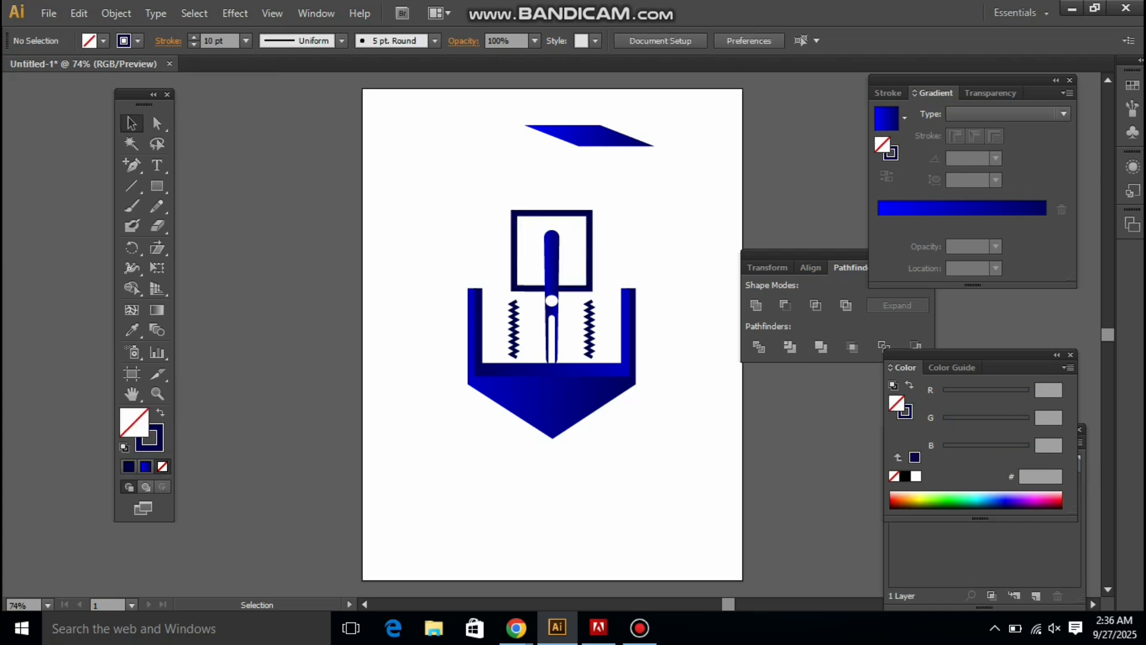
- Add a slightly smaller copy of the frame inside the first one and apply the blue linear gradient to its stroke
{"action": "left_click", "coordinate": [590, 275]}
{"action": "key", "text": "a"}
{"action": "key", "text": "v"}
{"action": "left_click_drag", "start_coordinate": [590, 289], "coordinate": [585, 283]}
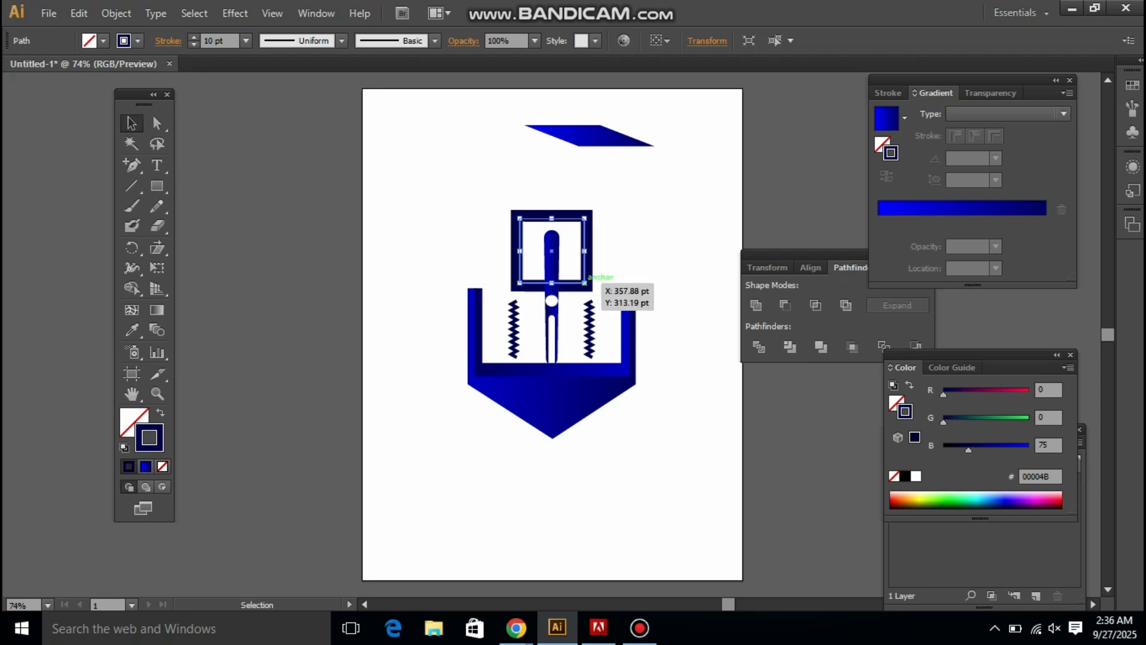
{"action": "left_click", "coordinate": [896, 208]}
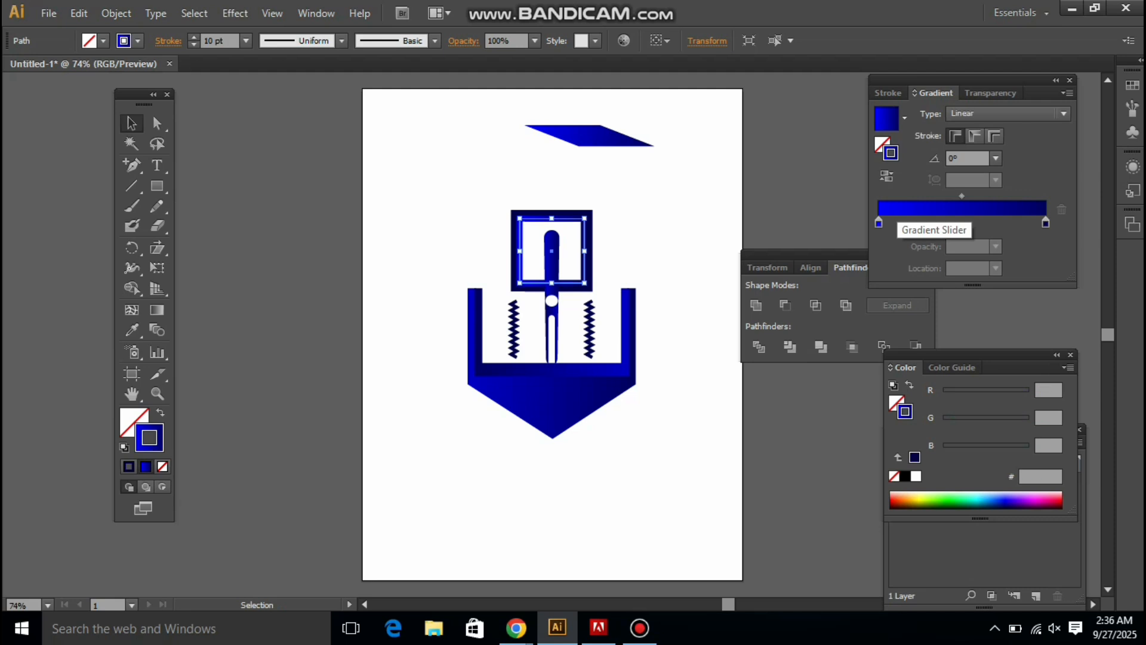
{"action": "left_click", "coordinate": [803, 179]}
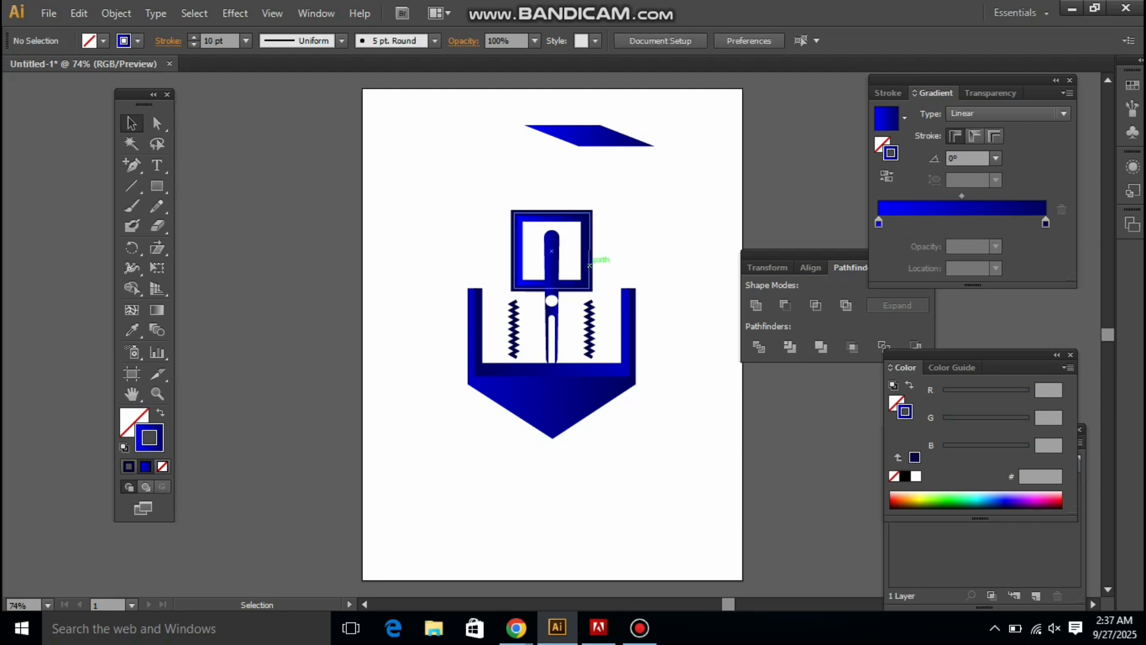
- Apply the blue linear gradient to the outer frame's stroke and reverse the gradient direction
{"action": "left_click", "coordinate": [587, 263]}
{"action": "left_click", "coordinate": [896, 208]}
{"action": "left_click", "coordinate": [888, 177]}
{"action": "left_click", "coordinate": [803, 179]}
- Move the slanted parallelogram onto the upper edge of the square frame and enlarge it slightly
{"action": "left_click_drag", "start_coordinate": [612, 145], "coordinate": [648, 210]}
{"action": "key", "text": "ctrl+shift+a"}
{"action": "key", "text": "ctrl+shift+a"}
{"action": "left_click", "coordinate": [628, 229]}
{"action": "key", "text": "ctrl+shift+a"}
{"action": "left_click", "coordinate": [578, 222]}
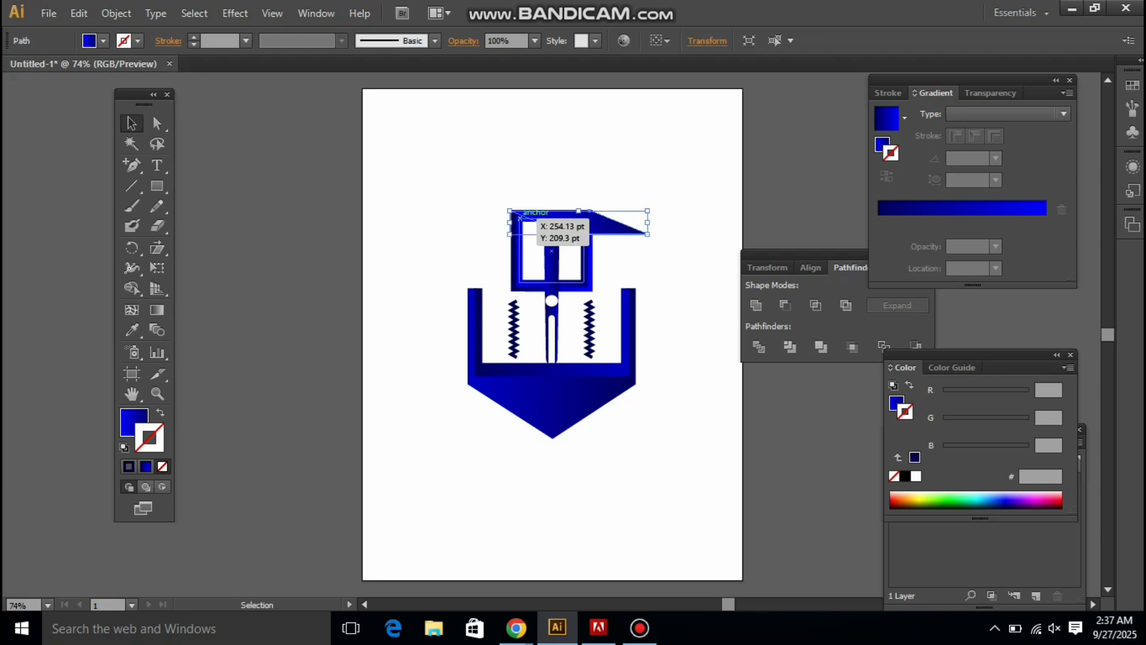
{"action": "key", "text": "ctrl+shift+a"}
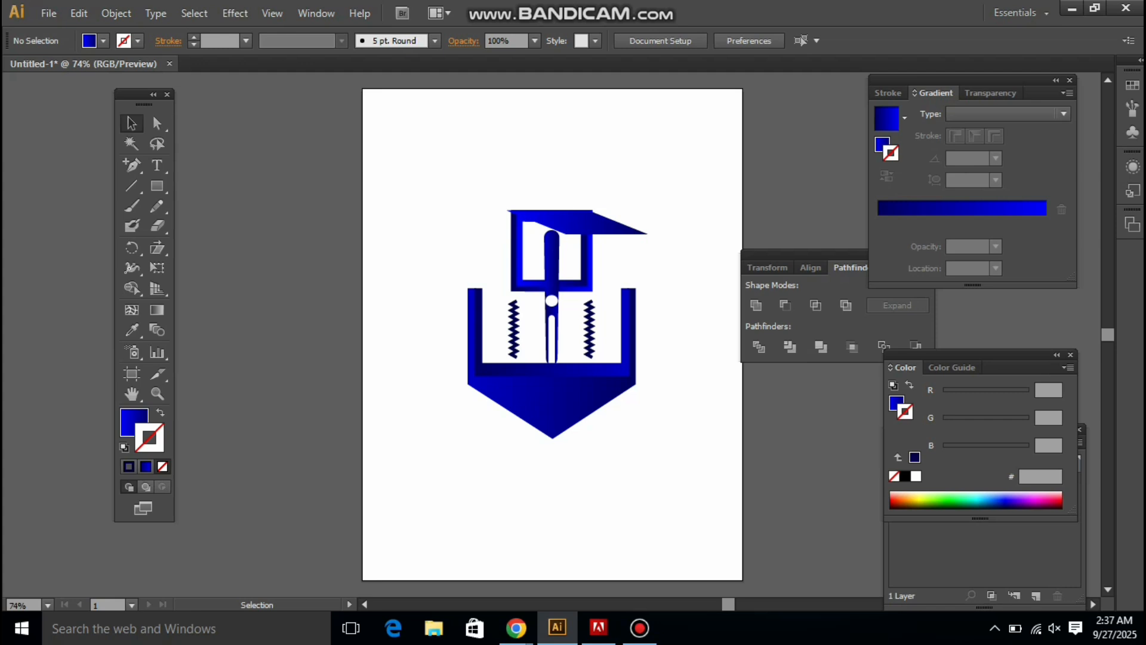
{"action": "key", "text": "ctrl+a"}
{"action": "key", "text": "shift+m"}
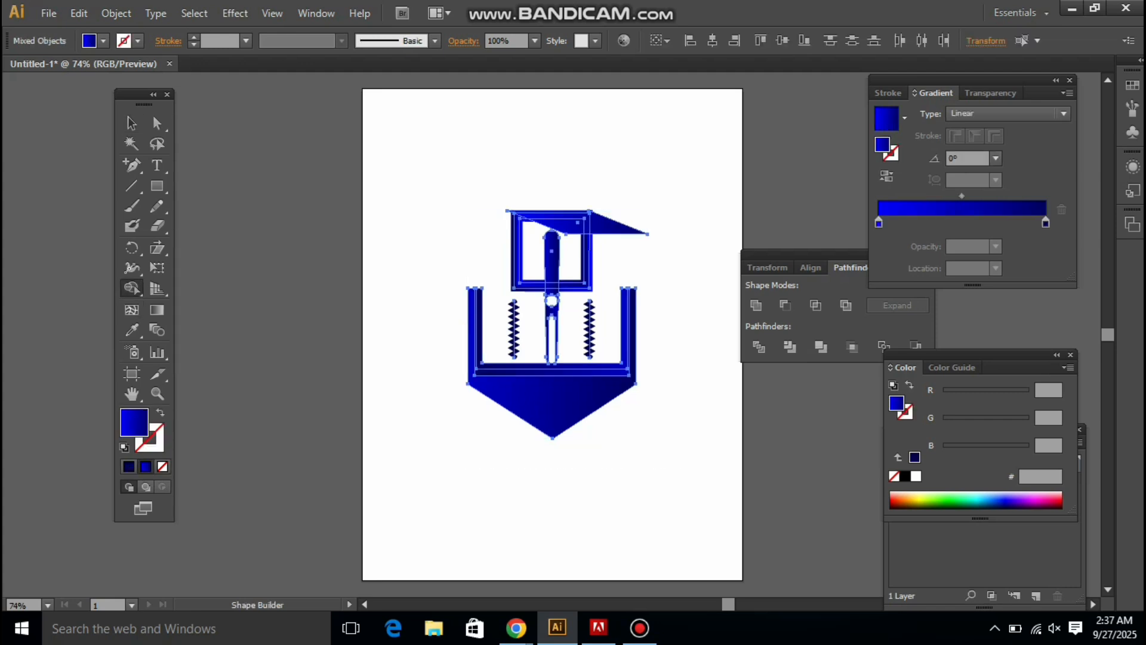
{"action": "key", "text": "alt"}
{"action": "left_click", "coordinate": [132, 124]}
- Shift the slanted parallelogram slightly to the right so its upper corner meets the outer edge of the frame
{"action": "key", "text": "ctrl+shift+a"}
{"action": "left_click_drag", "start_coordinate": [628, 229], "coordinate": [635, 229]}
{"action": "key", "text": "ctrl+shift+a"}
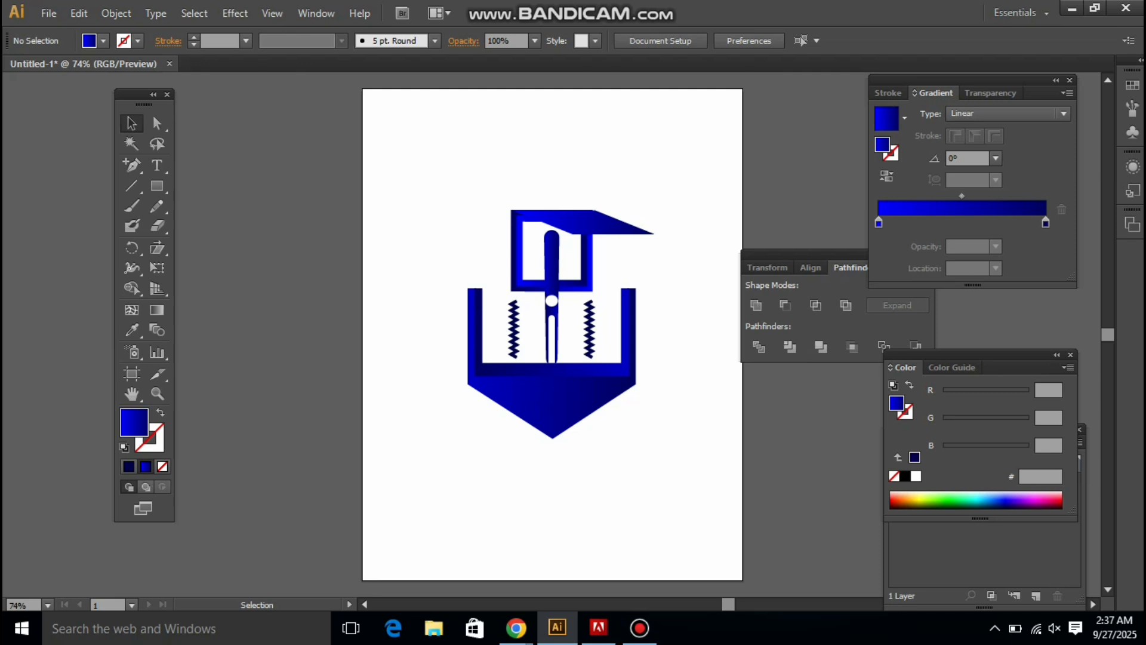
- Group all the artwork and move the group up on the artboard
{"action": "left_click_drag", "start_coordinate": [430, 161], "coordinate": [684, 482]}
{"action": "right_click", "coordinate": [592, 335]}
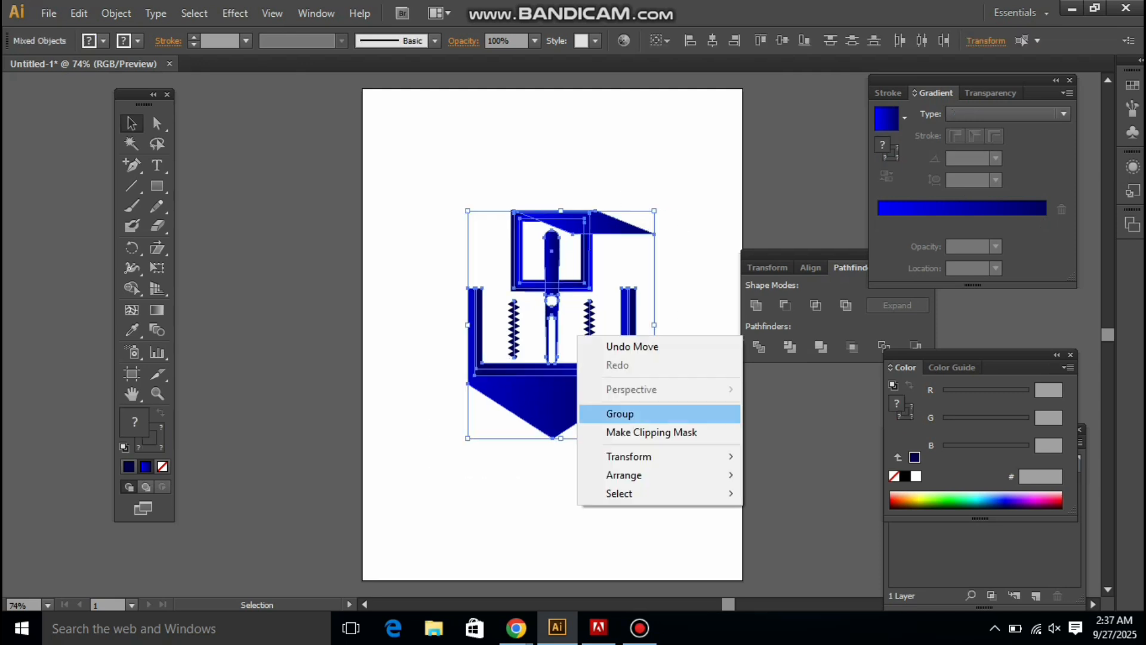
{"action": "left_click", "coordinate": [627, 413]}
{"action": "left_click_drag", "start_coordinate": [446, 173], "coordinate": [650, 458]}
{"action": "left_click_drag", "start_coordinate": [598, 383], "coordinate": [599, 331]}
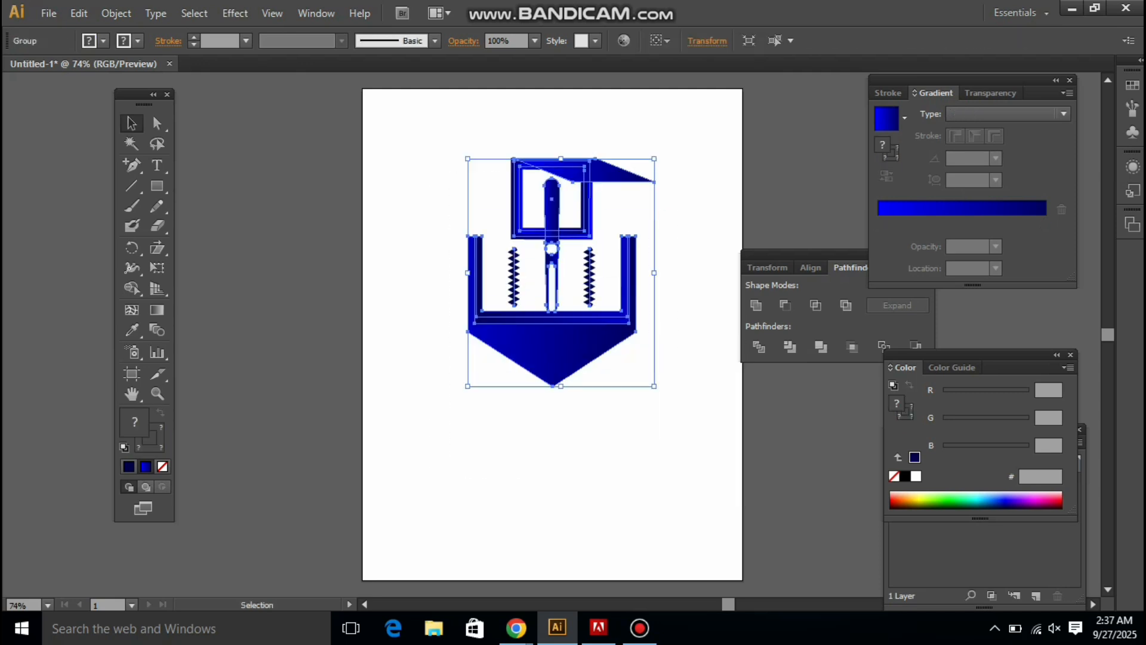
{"action": "key", "text": "ctrl+shift+a"}
- Add the text "EDUcatin" below the artwork and enlarge it to 56.57 pt
{"action": "left_click", "coordinate": [157, 166]}
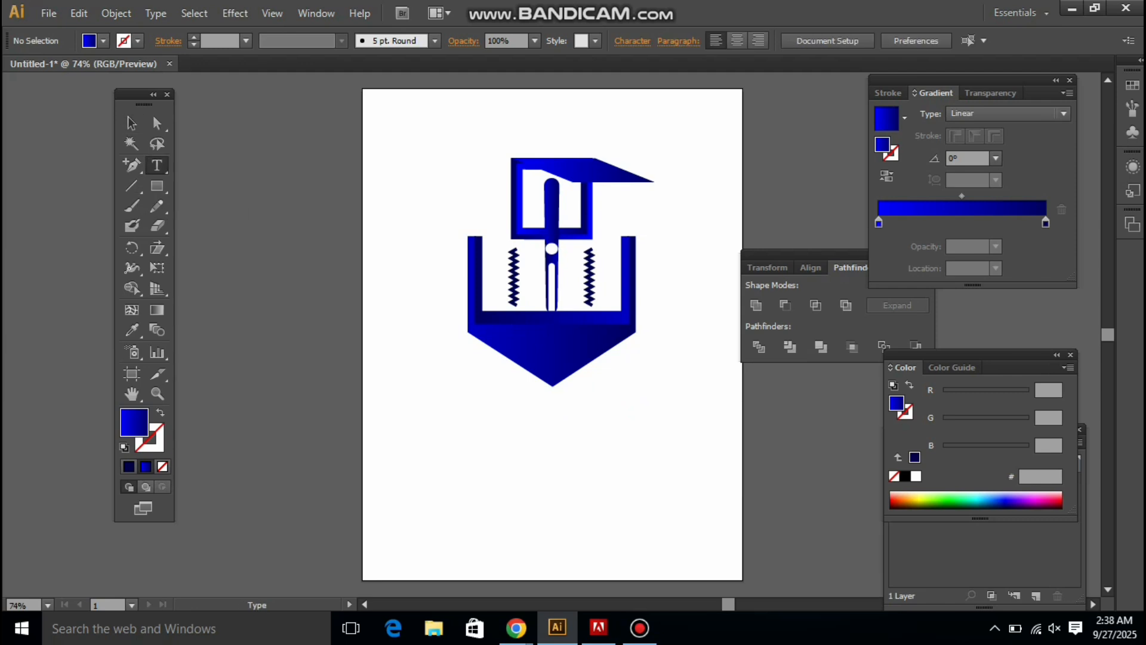
{"action": "left_click", "coordinate": [446, 458]}
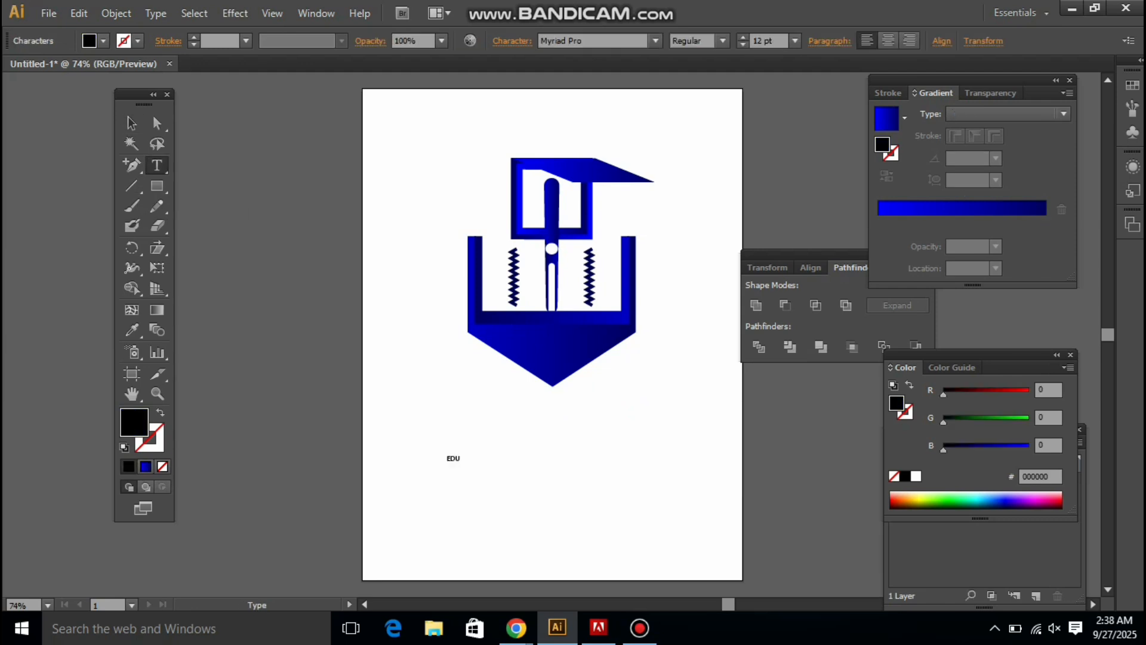
{"action": "key", "text": "Escape"}
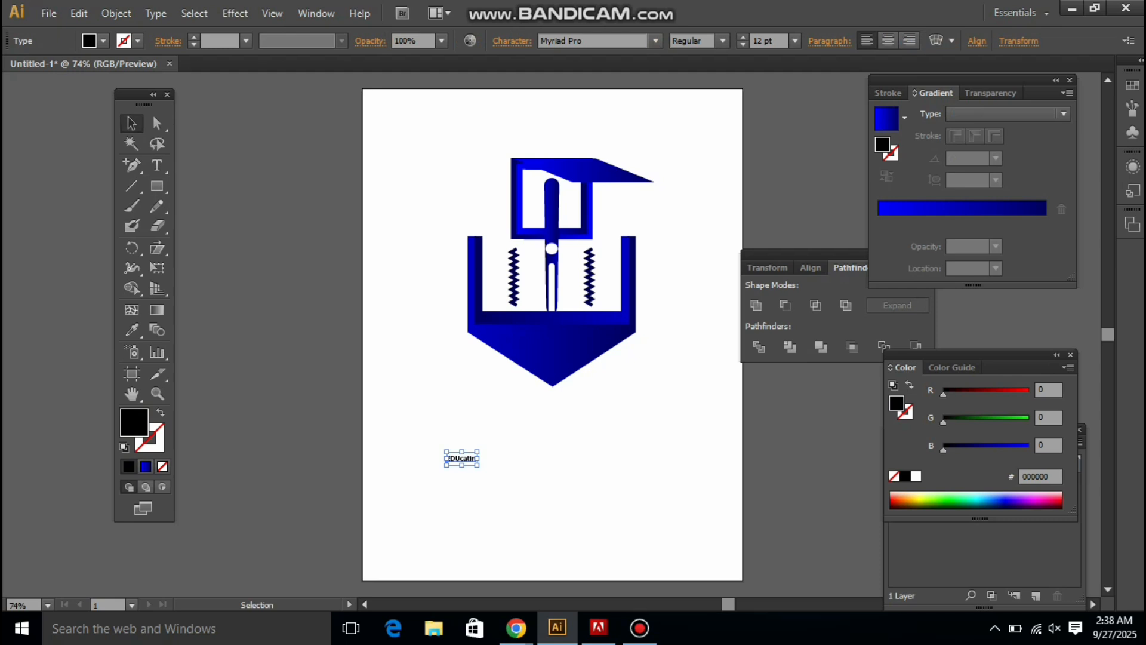
{"action": "left_click_drag", "start_coordinate": [479, 466], "coordinate": [547, 498]}
- Correct the capital letters in the text so that it reads "Educatin"
{"action": "key", "text": "t"}
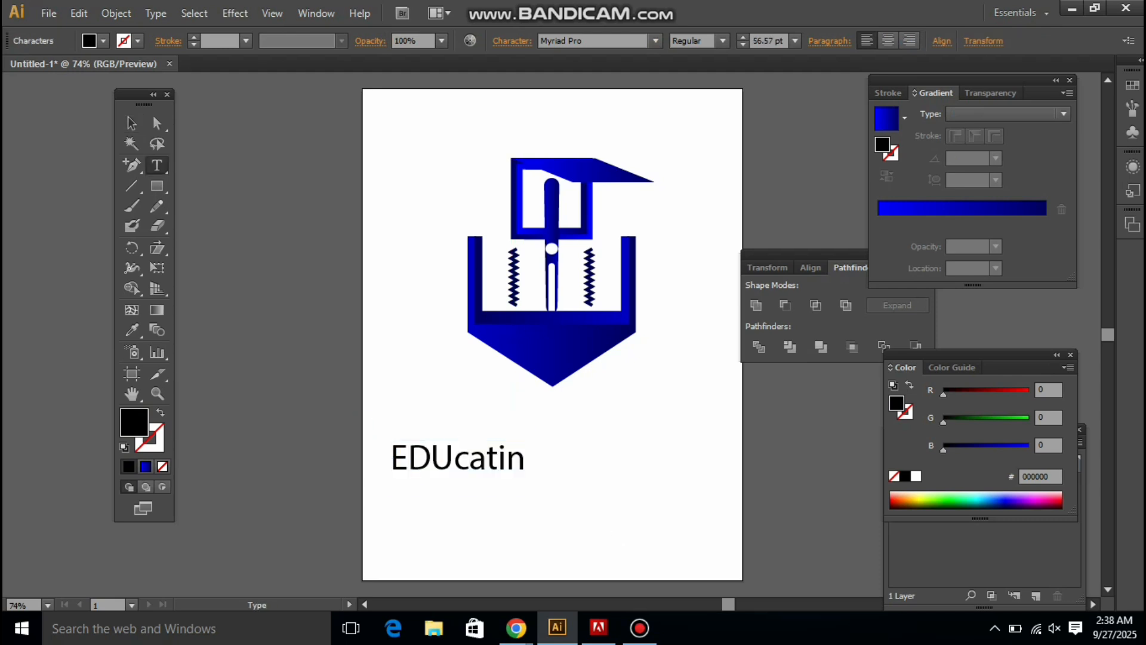
{"action": "key", "text": "BackSpace"}
{"action": "key", "text": "BackSpace"}
{"action": "key", "text": "BackSpace"}
{"action": "type", "text": "duc"}
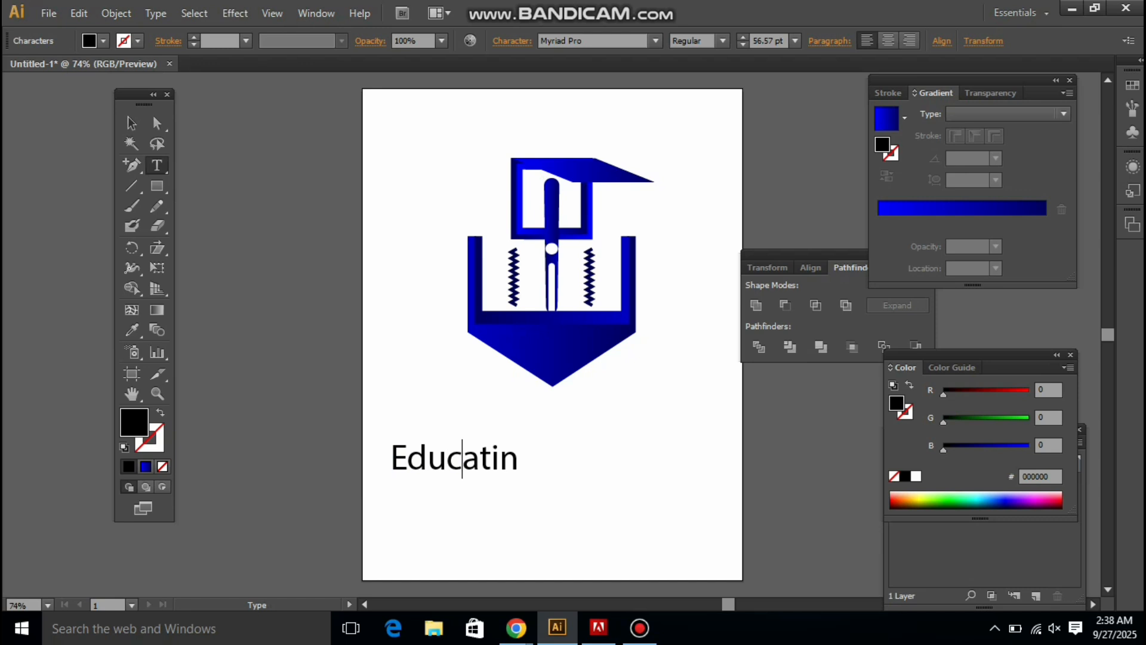
{"action": "key", "text": "Escape"}
- Move the text beneath the artwork, convert it to outlines and scale it to the width of the pointed shape
{"action": "left_click_drag", "start_coordinate": [519, 460], "coordinate": [615, 394]}
{"action": "right_click", "coordinate": [606, 400]}
{"action": "left_click", "coordinate": [669, 514]}
{"action": "left_click", "coordinate": [663, 478]}
{"action": "left_click", "coordinate": [584, 399]}
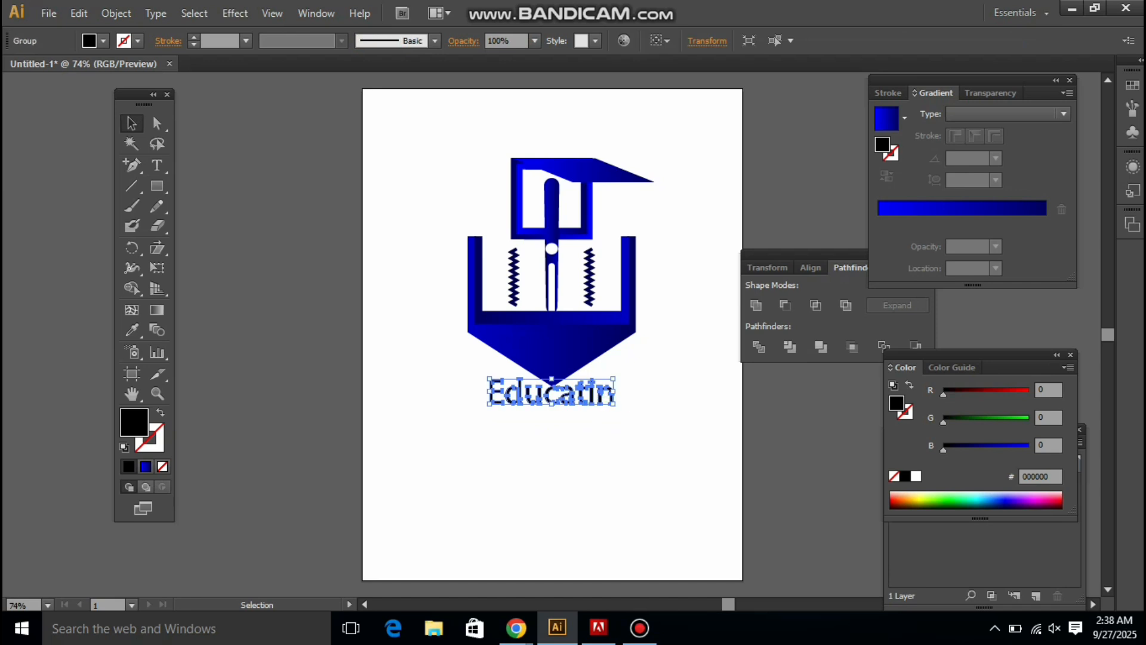
{"action": "left_click_drag", "start_coordinate": [613, 404], "coordinate": [637, 409]}
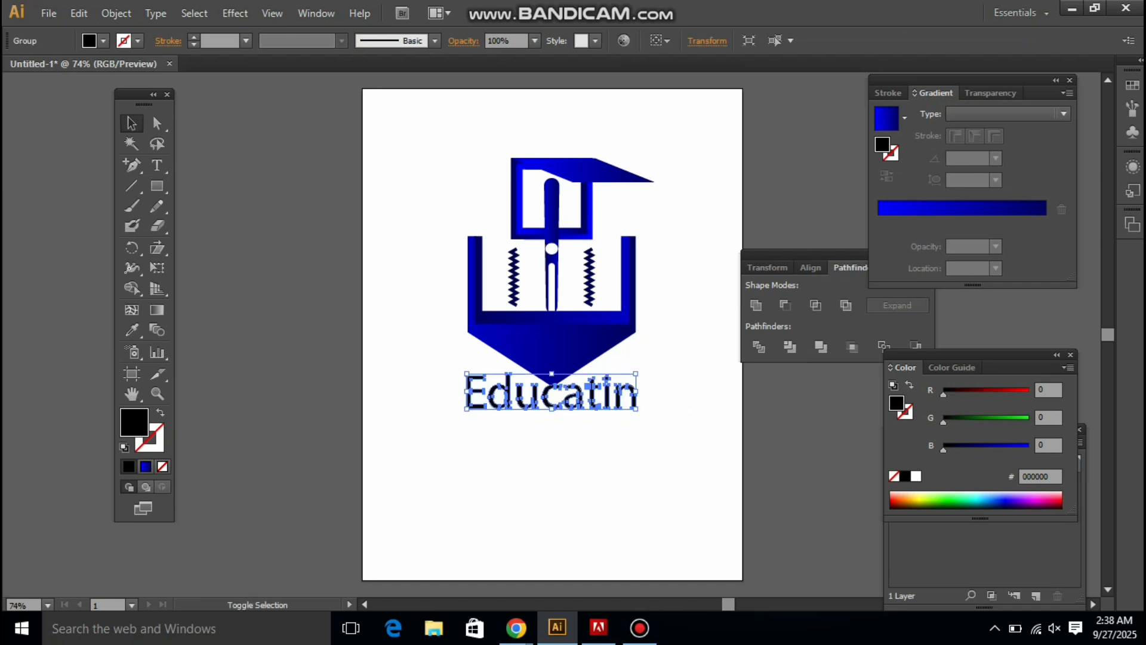
{"action": "left_click", "coordinate": [115, 13]}
{"action": "mouse_move", "coordinate": [160, 407]}
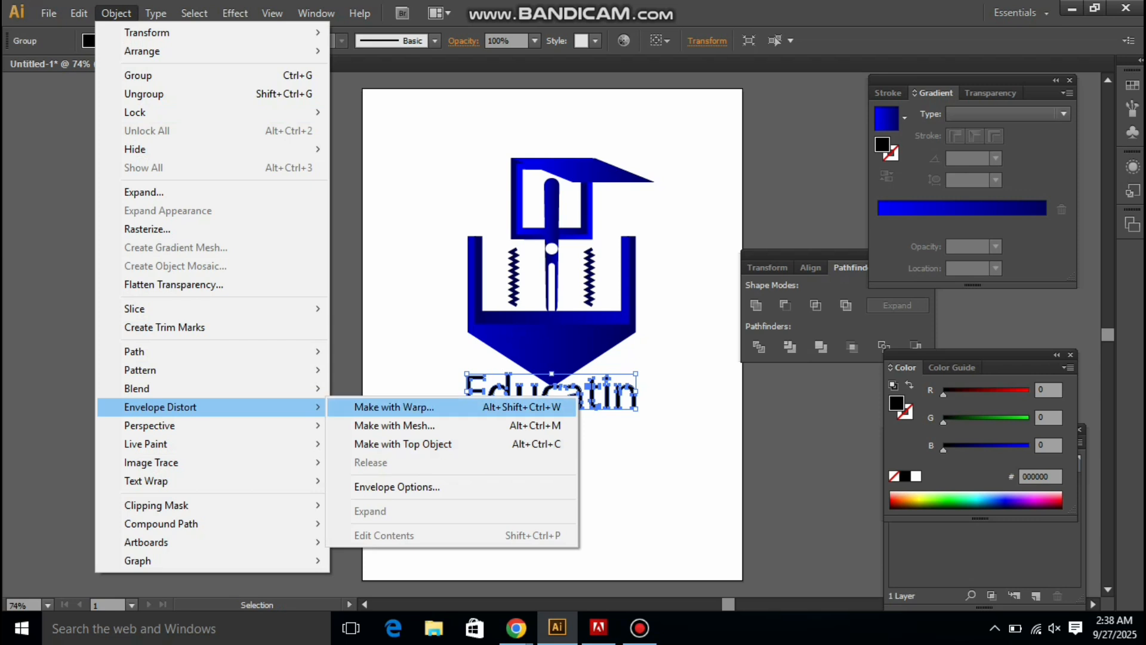
{"action": "left_click", "coordinate": [397, 487]}
{"action": "left_click_drag", "start_coordinate": [573, 143], "coordinate": [713, 153]}
{"action": "left_click", "coordinate": [781, 448]}
{"action": "left_click", "coordinate": [234, 13]}
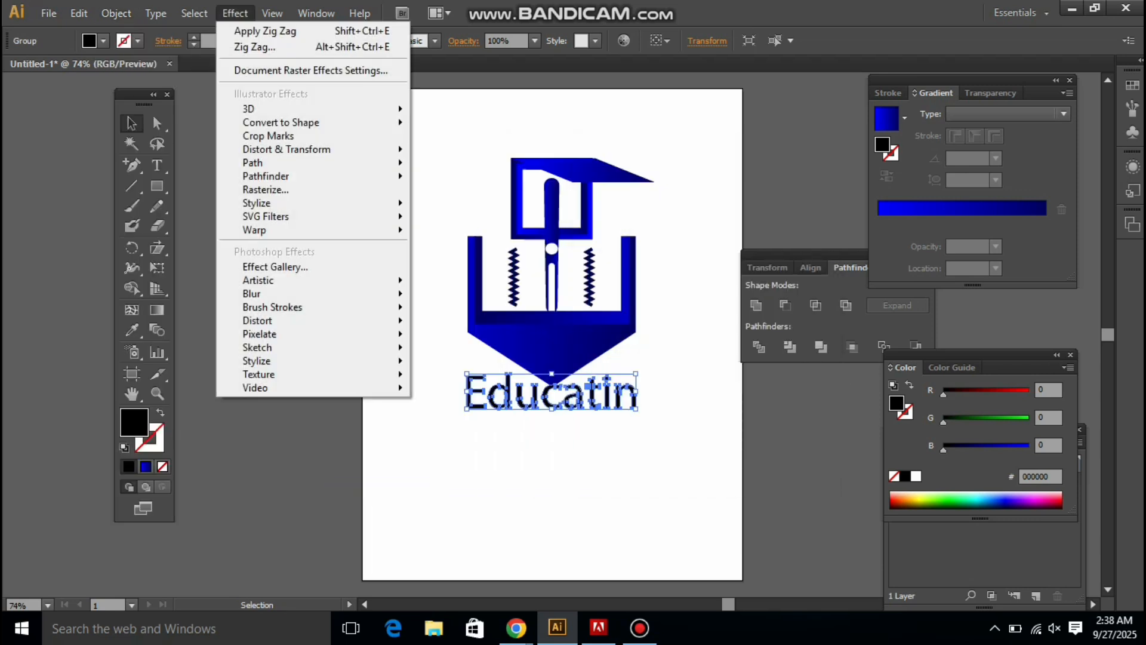
{"action": "mouse_move", "coordinate": [299, 149]}
{"action": "left_click", "coordinate": [464, 152]}
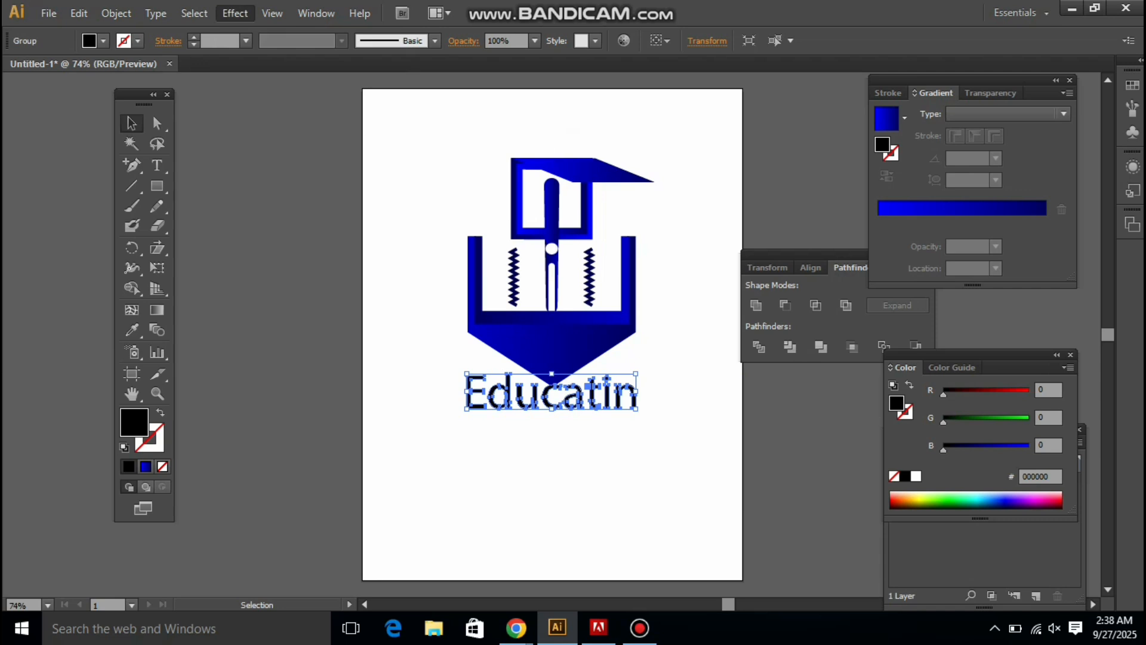
{"action": "left_click_drag", "start_coordinate": [574, 174], "coordinate": [790, 166]}
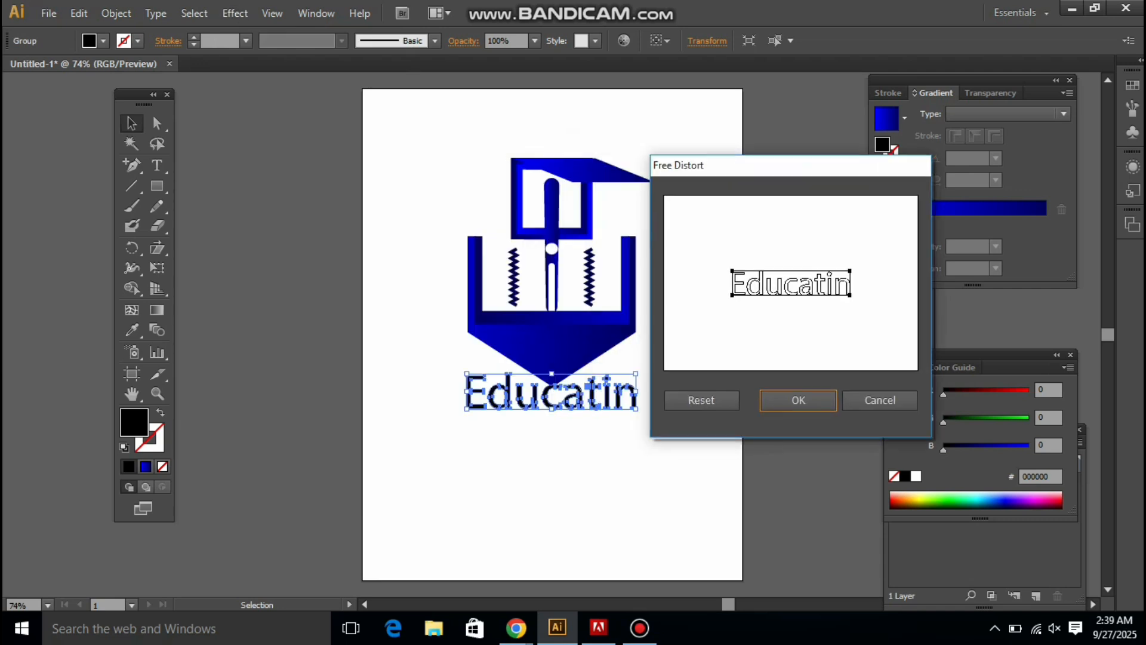
{"action": "left_click", "coordinate": [880, 400]}
- Warp the outlined text with a horizontal Arc envelope at -74% bend and move it up around the pointed base
{"action": "left_click", "coordinate": [116, 13]}
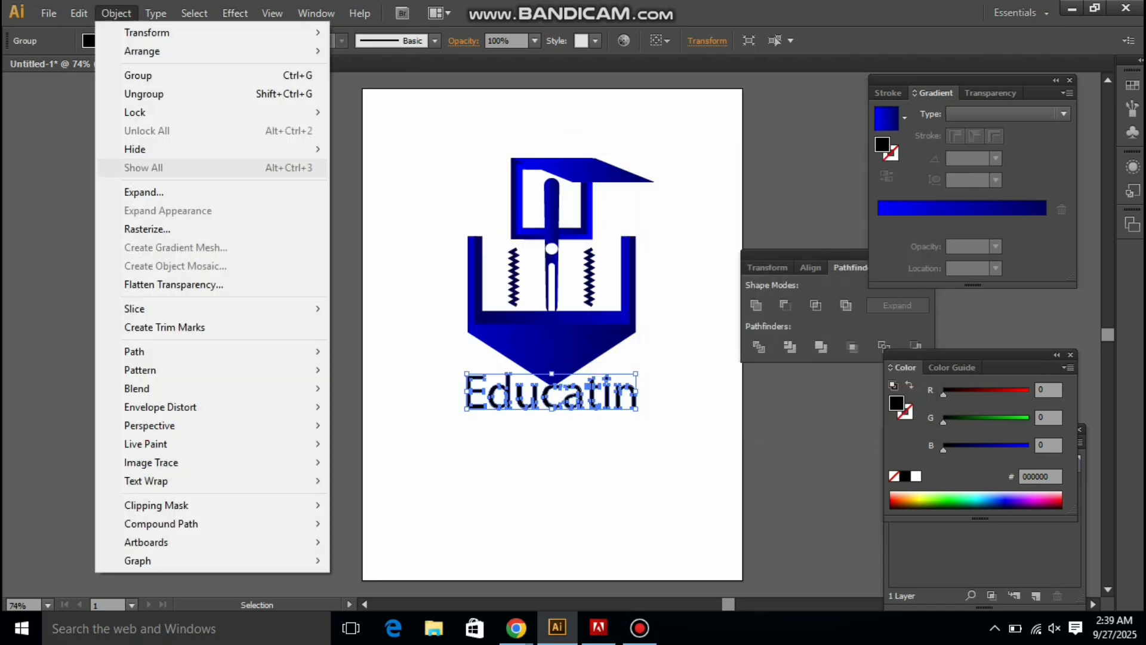
{"action": "mouse_move", "coordinate": [286, 406]}
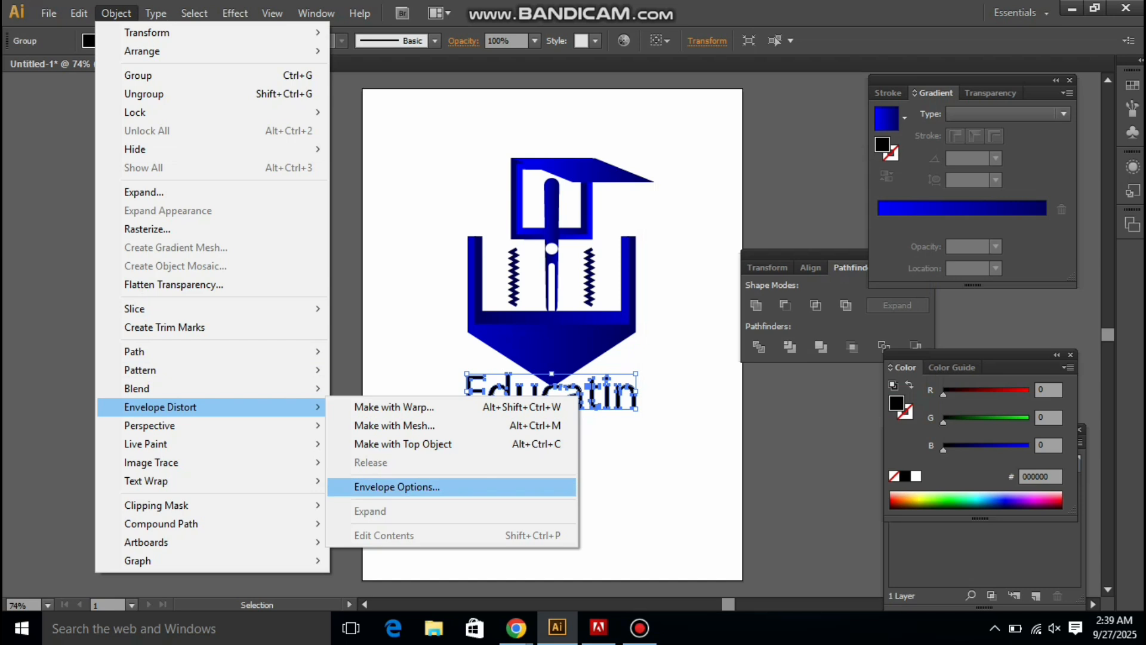
{"action": "left_click", "coordinate": [394, 407]}
{"action": "left_click_drag", "start_coordinate": [537, 189], "coordinate": [820, 158]}
{"action": "left_click", "coordinate": [718, 363]}
{"action": "left_click_drag", "start_coordinate": [898, 242], "coordinate": [810, 242]}
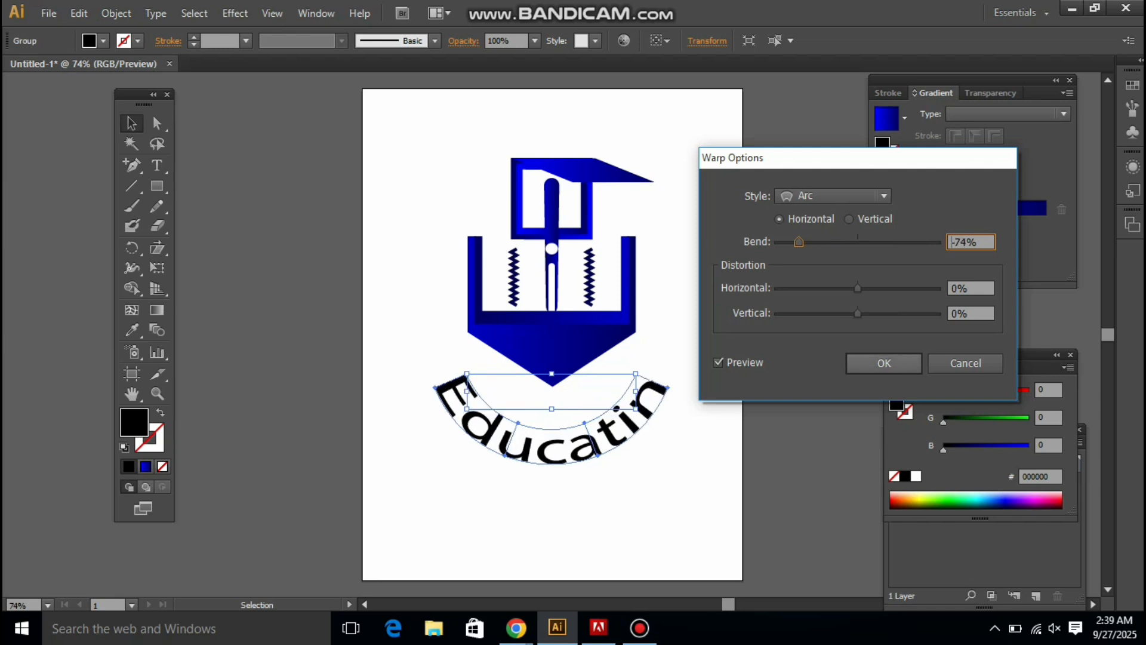
{"action": "left_click", "coordinate": [885, 363]}
{"action": "left_click", "coordinate": [707, 412]}
{"action": "mouse_move", "coordinate": [592, 437]}
{"action": "left_mouse_down"}
{"action": "mouse_move", "coordinate": [598, 393]}
{"action": "mouse_move", "coordinate": [600, 421]}
{"action": "left_mouse_up"}
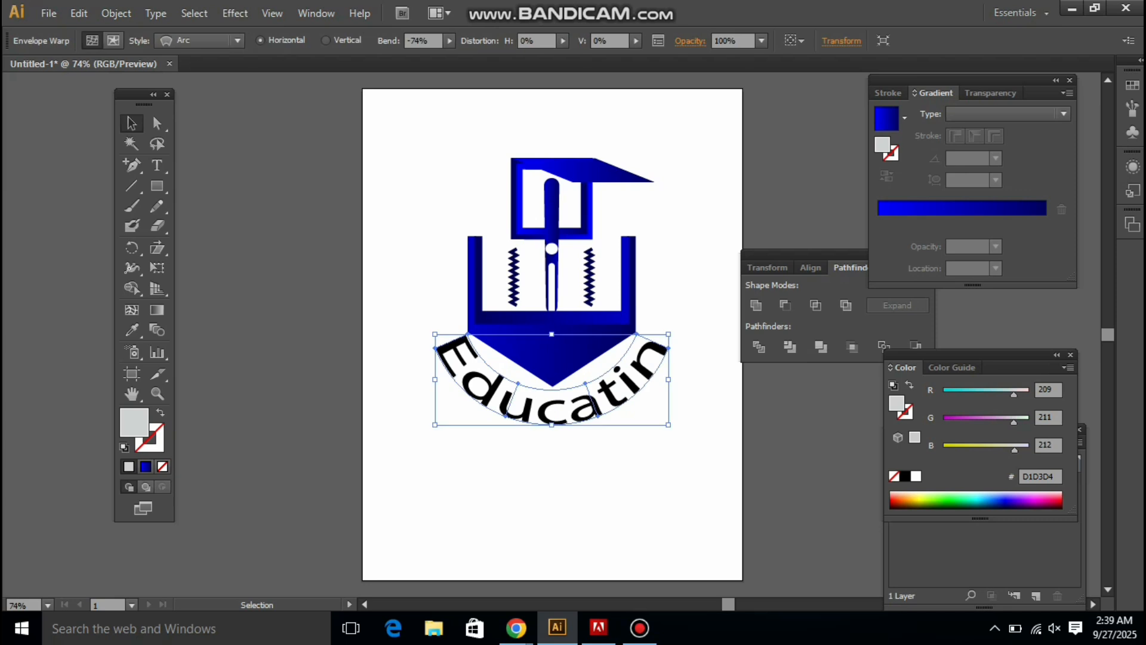
{"action": "right_click", "coordinate": [622, 411]}
{"action": "left_click", "coordinate": [696, 490]}
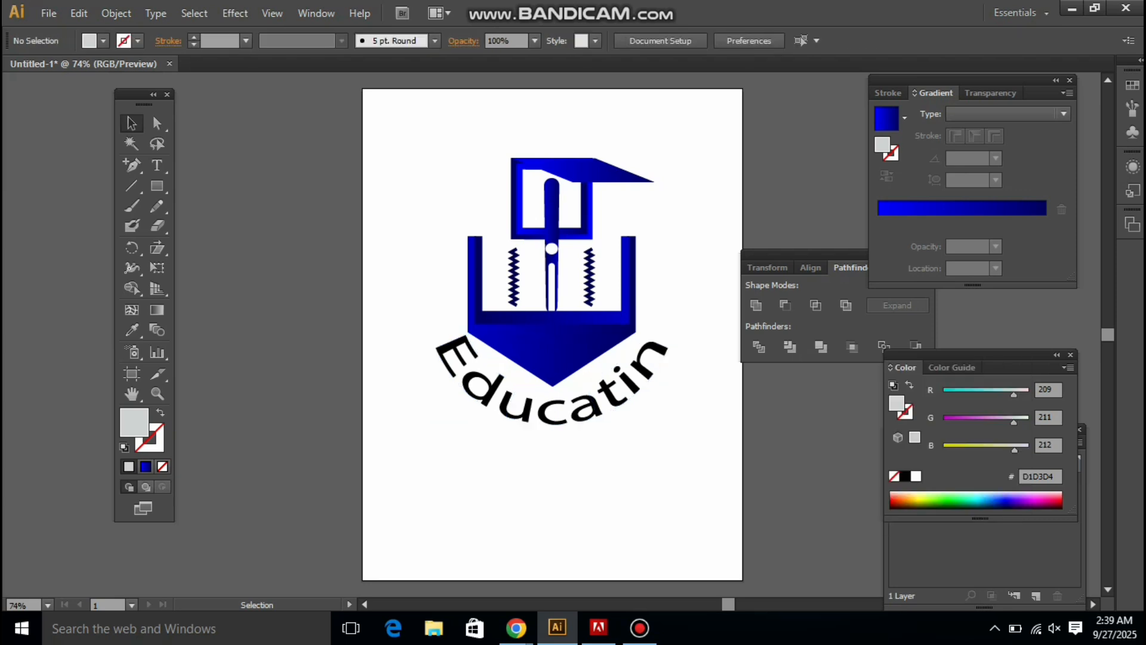
{"action": "right_click", "coordinate": [581, 421]}
{"action": "left_click", "coordinate": [598, 430]}
{"action": "right_click", "coordinate": [590, 411]}
- Move the curved text lower, release its envelope and pull the grey arc shape off the artboard
{"action": "left_click", "coordinate": [644, 422]}
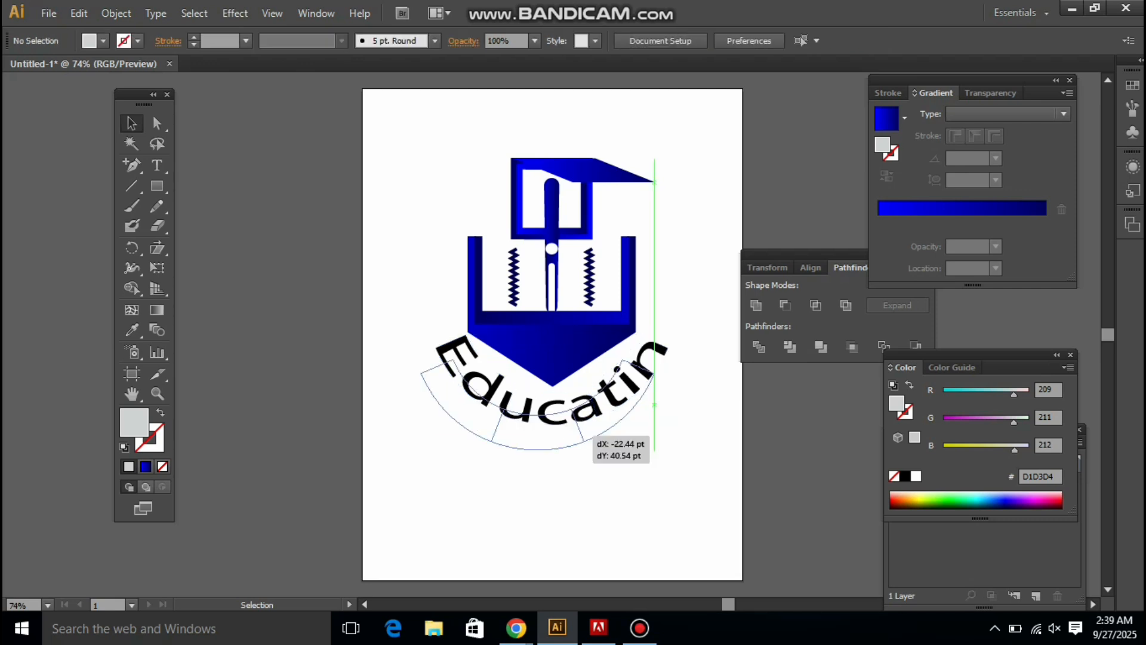
{"action": "left_click", "coordinate": [116, 13]}
{"action": "mouse_move", "coordinate": [160, 406]}
{"action": "left_click", "coordinate": [371, 462]}
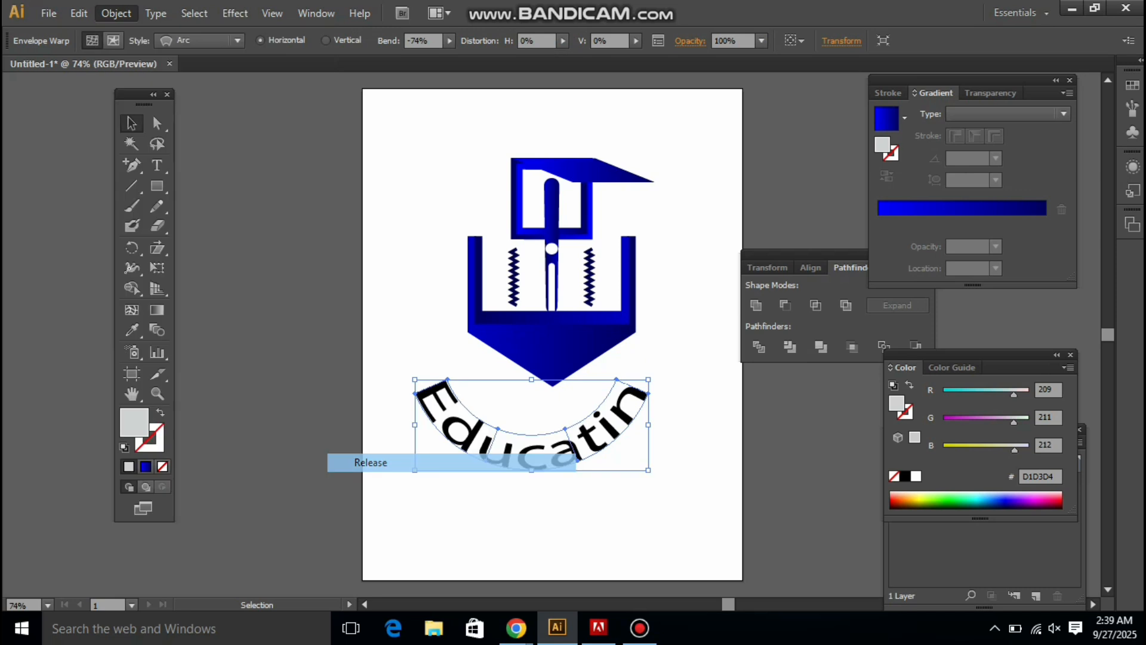
{"action": "left_click_drag", "start_coordinate": [514, 451], "coordinate": [279, 428]}
- Fill the straightened "Educatin" lettering with the blue linear gradient and delete the grey arc shape
{"action": "left_click", "coordinate": [536, 436]}
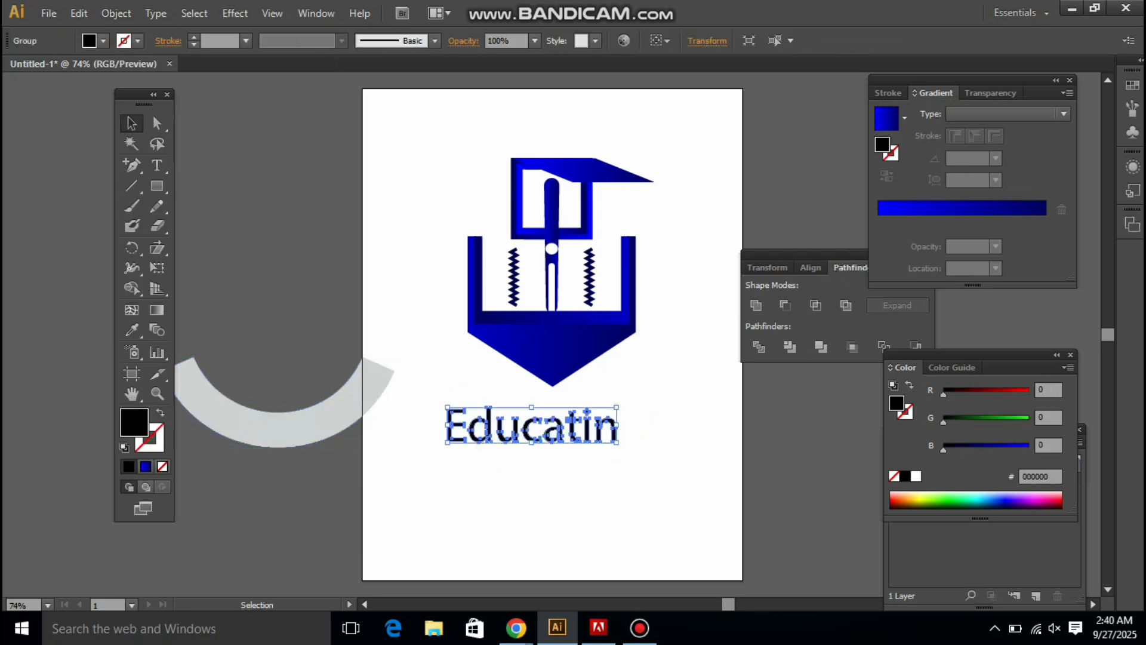
{"action": "left_click_drag", "start_coordinate": [328, 417], "coordinate": [584, 431]}
{"action": "key", "text": "ctrl+z"}
{"action": "key", "text": "ctrl+z"}
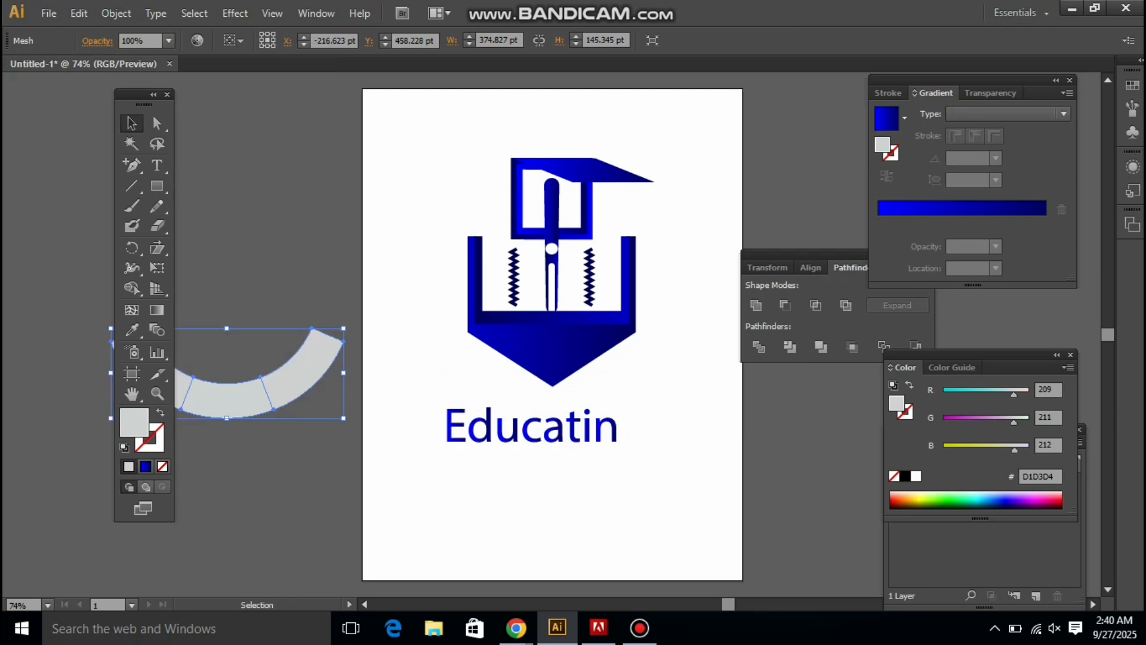
{"action": "key", "text": "Delete"}
- Warp the gradient lettering with a horizontal Arc envelope at -74% bend and place it around the pointed base
{"action": "left_click", "coordinate": [594, 425]}
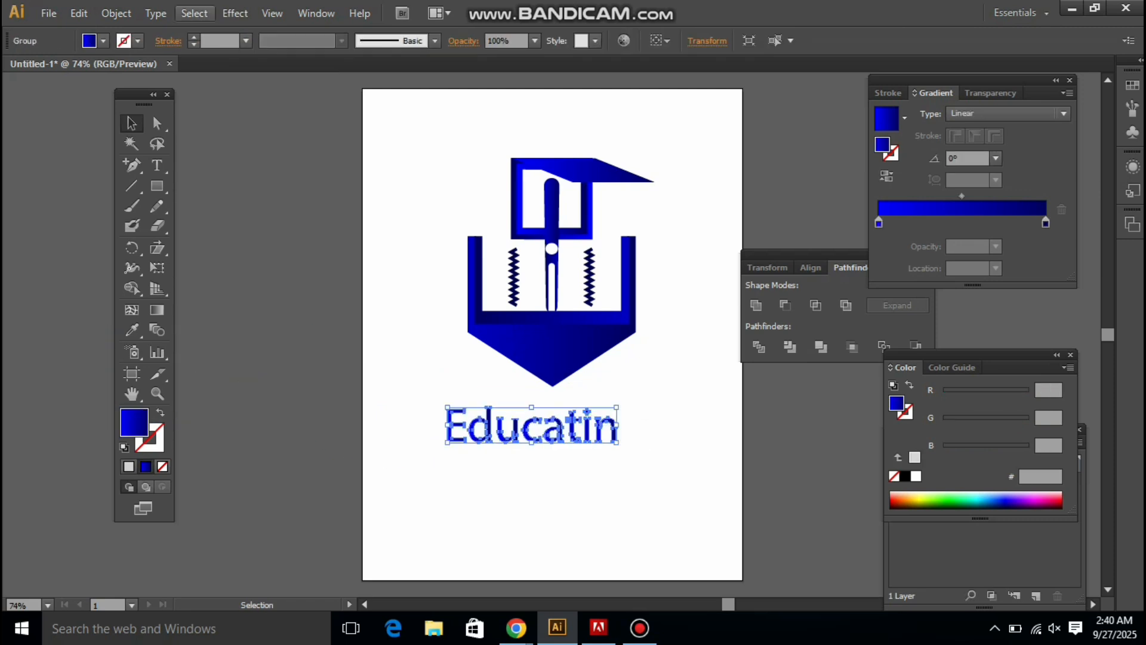
{"action": "left_click", "coordinate": [116, 13]}
{"action": "mouse_move", "coordinate": [160, 406]}
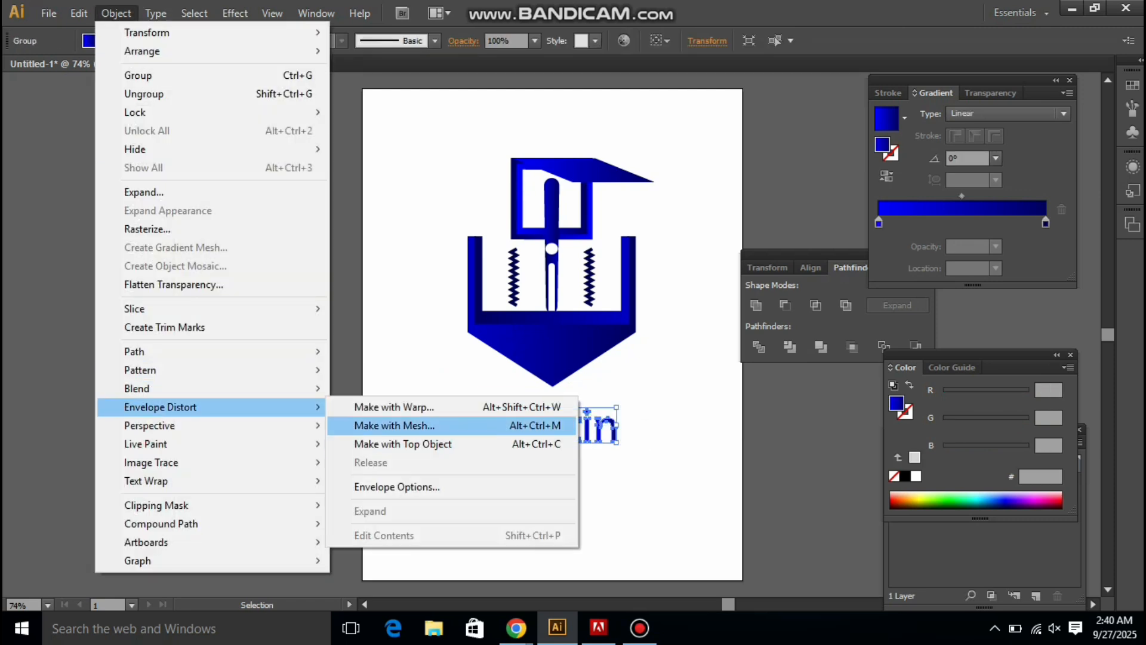
{"action": "left_click", "coordinate": [394, 407]}
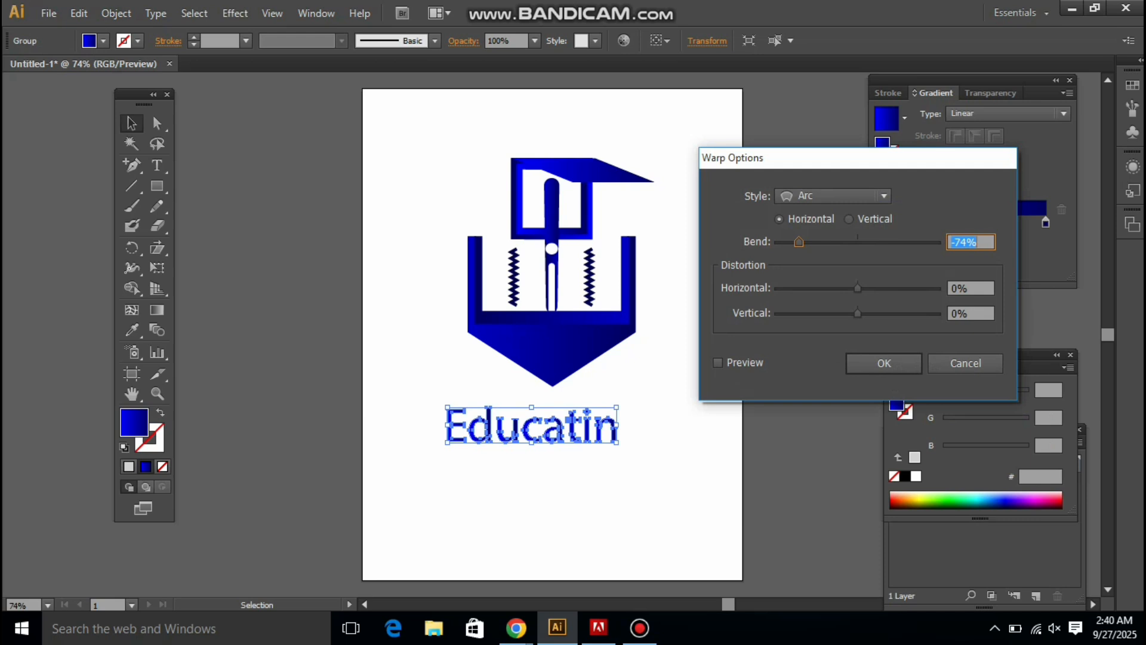
{"action": "left_click", "coordinate": [718, 362]}
{"action": "left_click", "coordinate": [885, 363]}
{"action": "left_click", "coordinate": [692, 428]}
{"action": "left_click_drag", "start_coordinate": [613, 465], "coordinate": [634, 392]}
{"action": "left_click", "coordinate": [676, 439]}
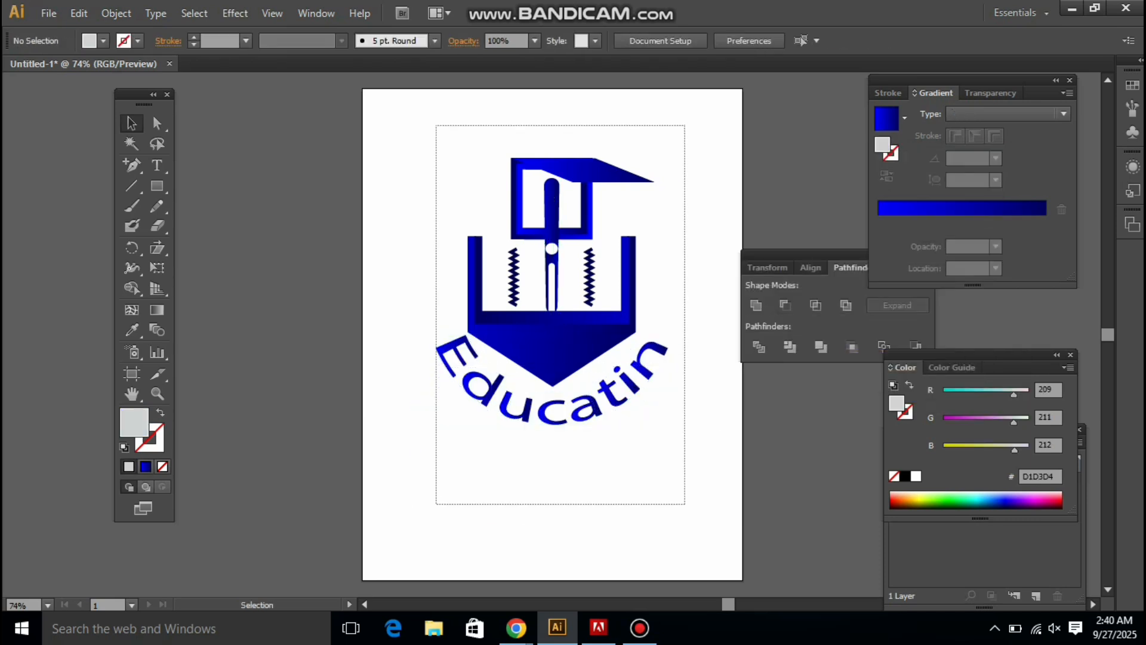